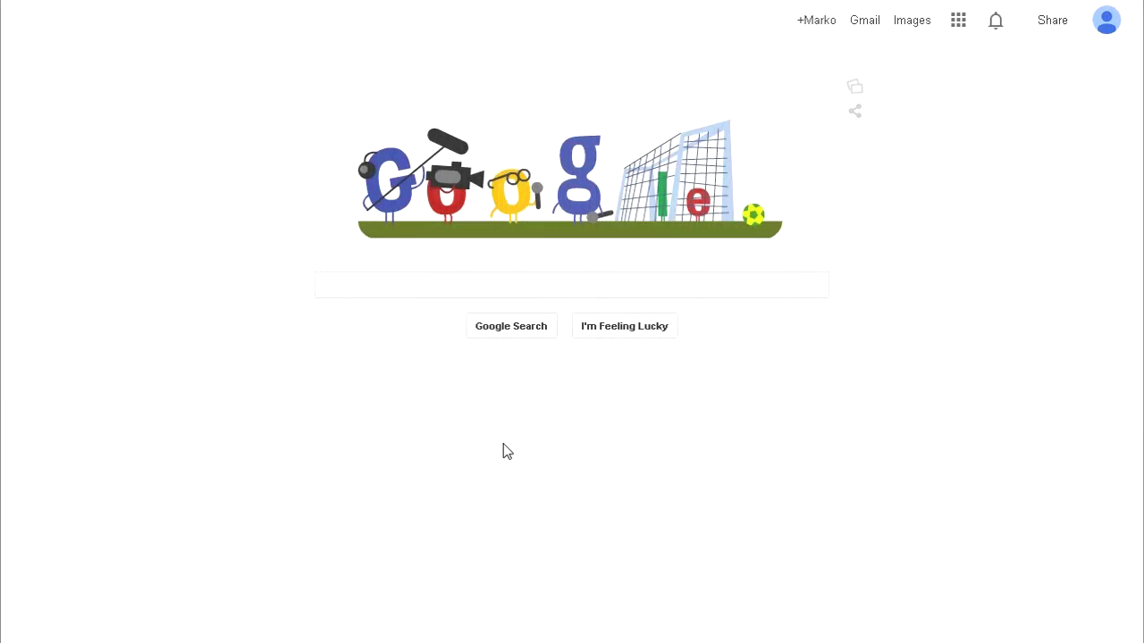
Search Google for virtualdub and follow virtualdub.org's Downloads link to its SourceForge page.
type("virtual")
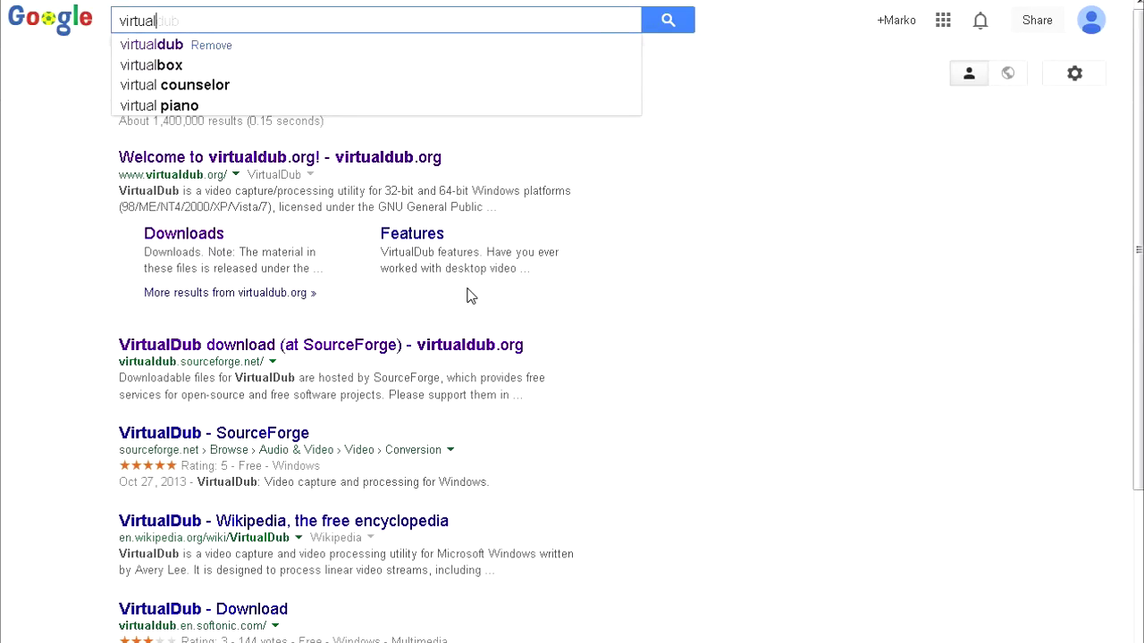
type("dub")
key("Return")
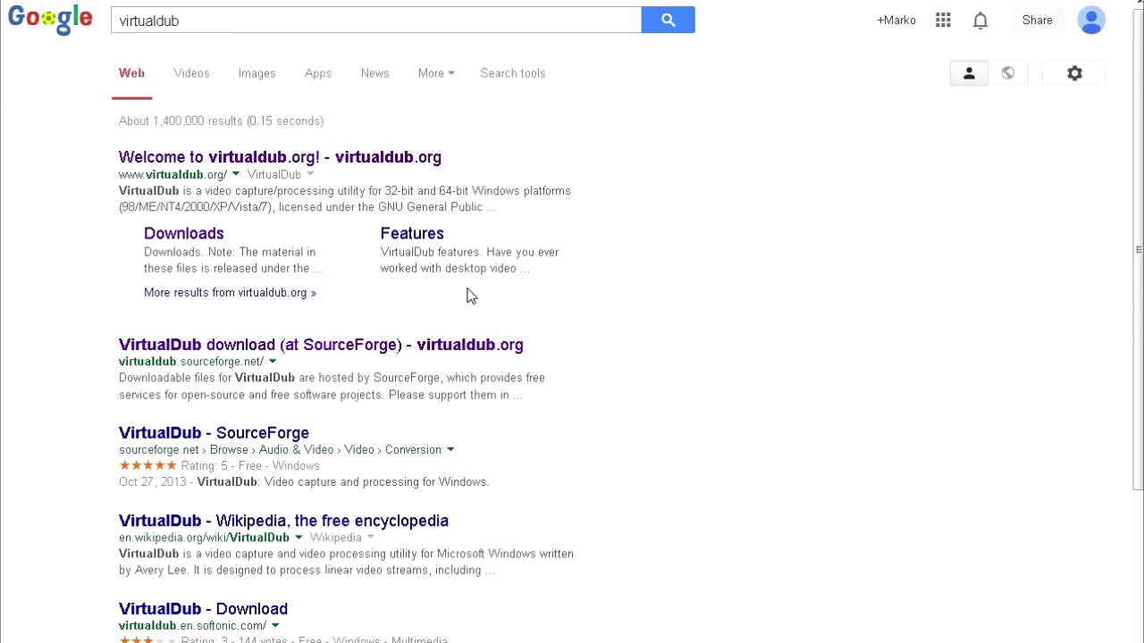
left_click(350, 163)
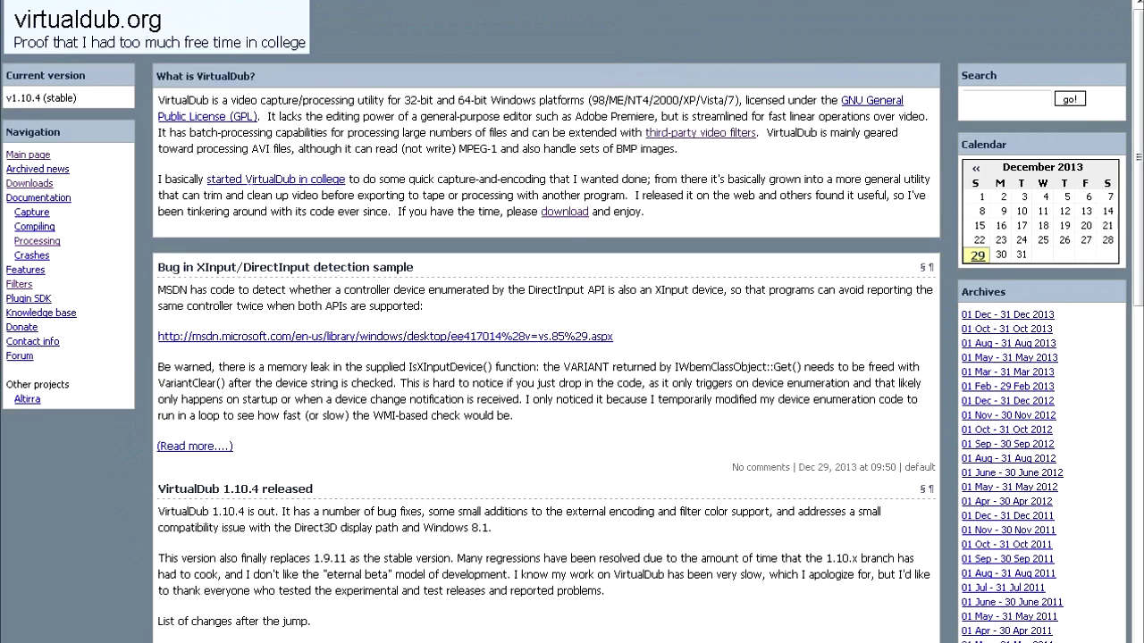
left_click(26, 187)
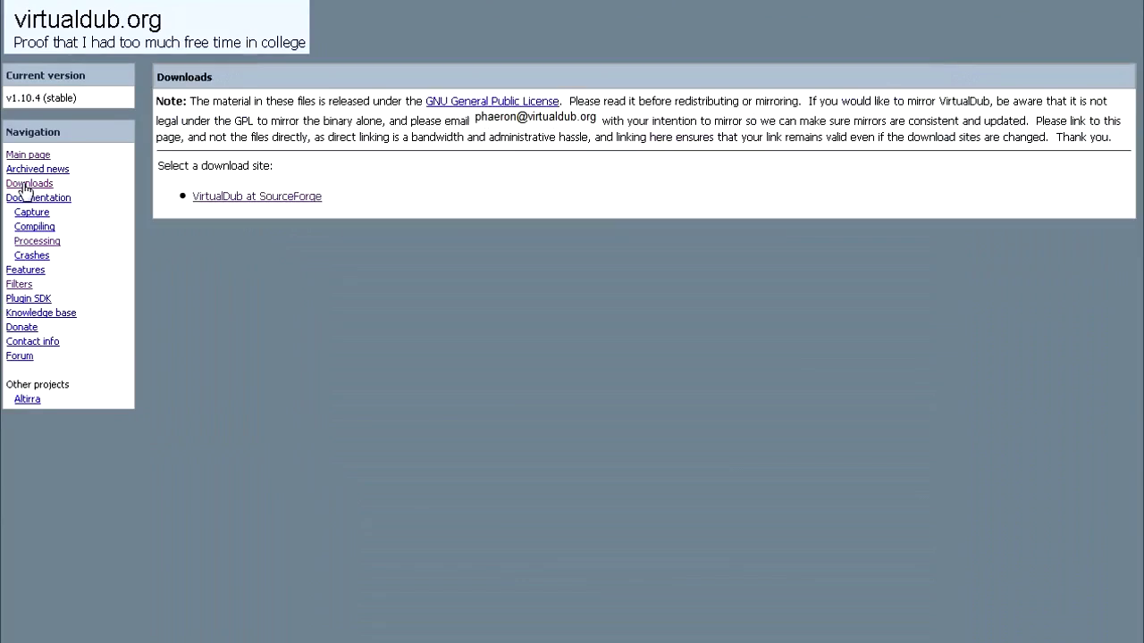
left_click(234, 199)
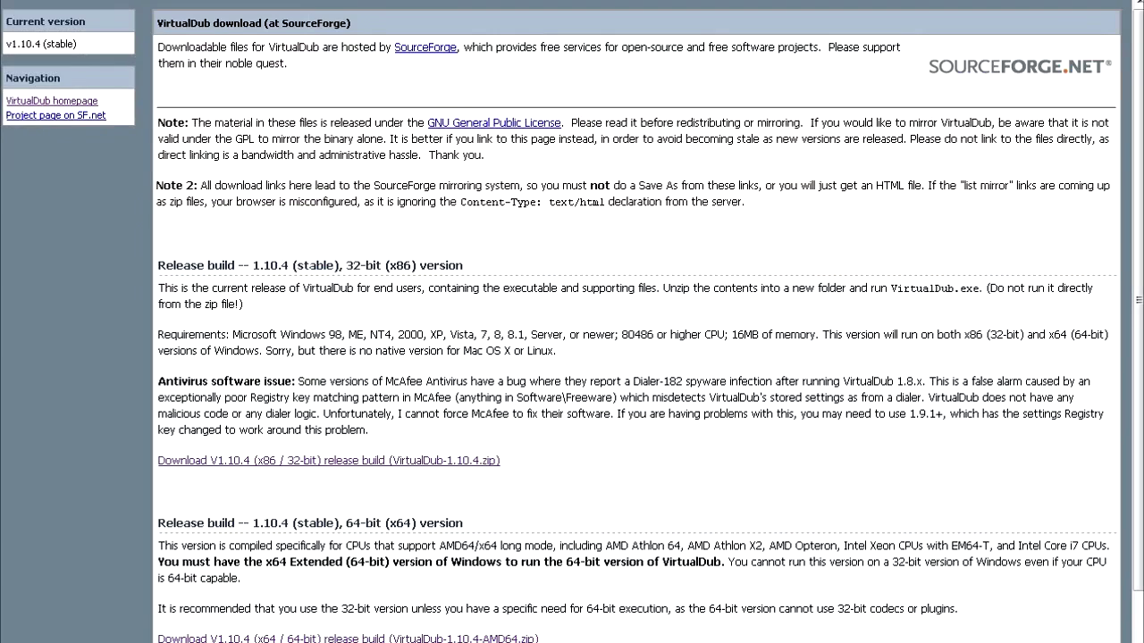
Compare the 32-bit and 64-bit release builds and download the VirtualDub 1.10.4 release zip.
left_click_drag(353, 266, 385, 265)
left_click_drag(158, 265, 467, 265)
left_click_drag(524, 462, 164, 462)
scroll(164, 462, "down", 4)
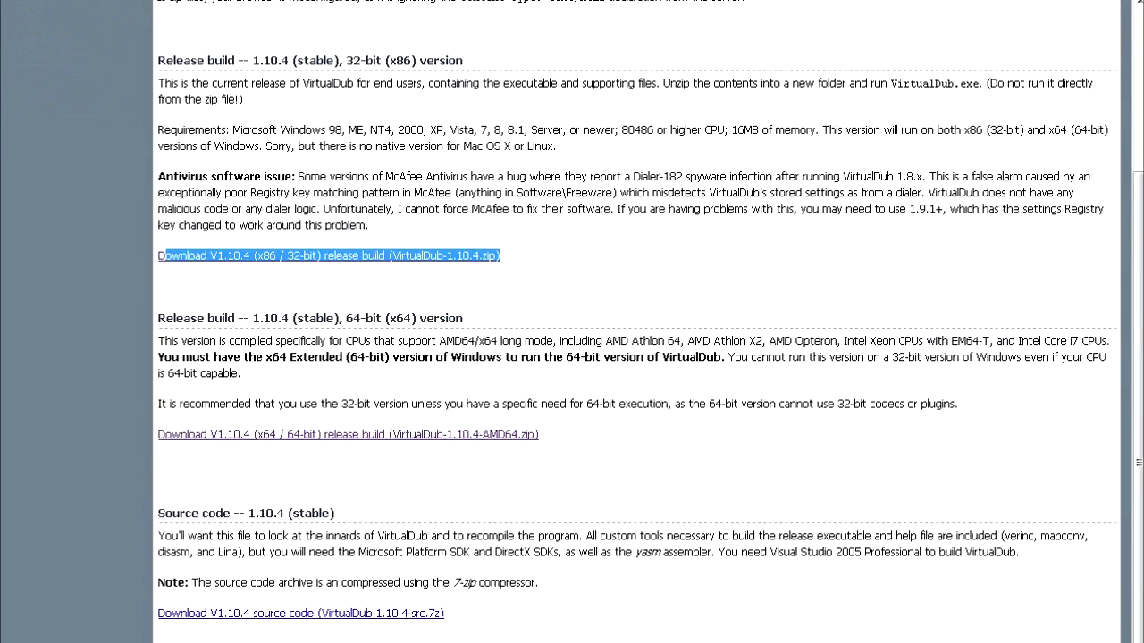
left_click_drag(166, 318, 503, 326)
left_click_drag(540, 436, 196, 437)
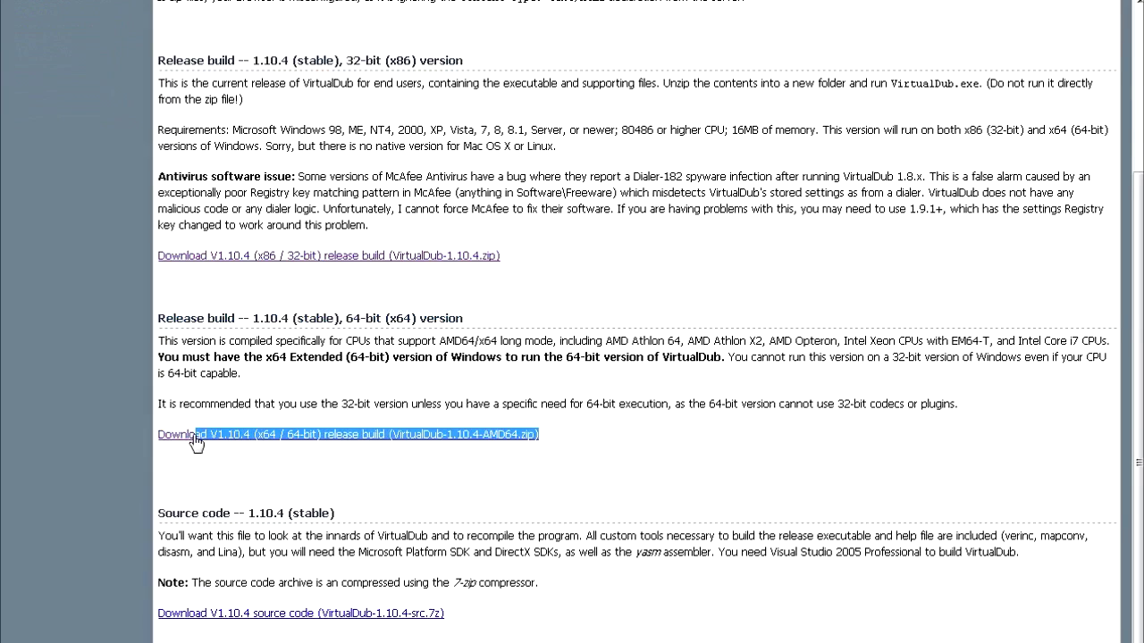
left_click(197, 450)
left_click(187, 255)
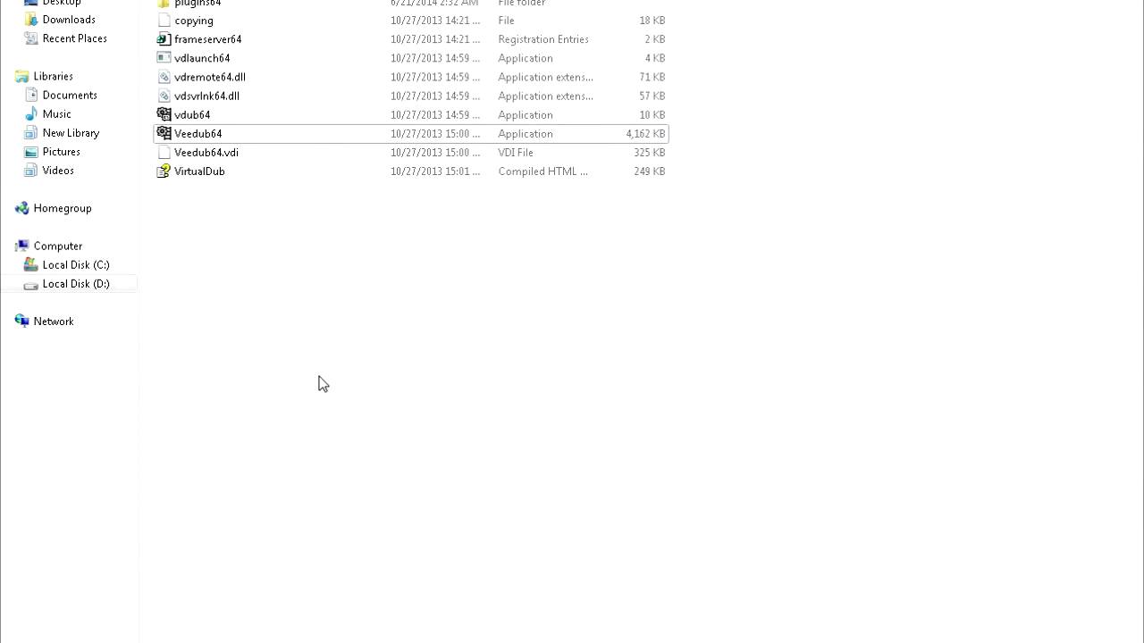
Run Veedub64 from the extracted VirtualDub 1.10.4 AMD64 folder.
left_click(233, 135)
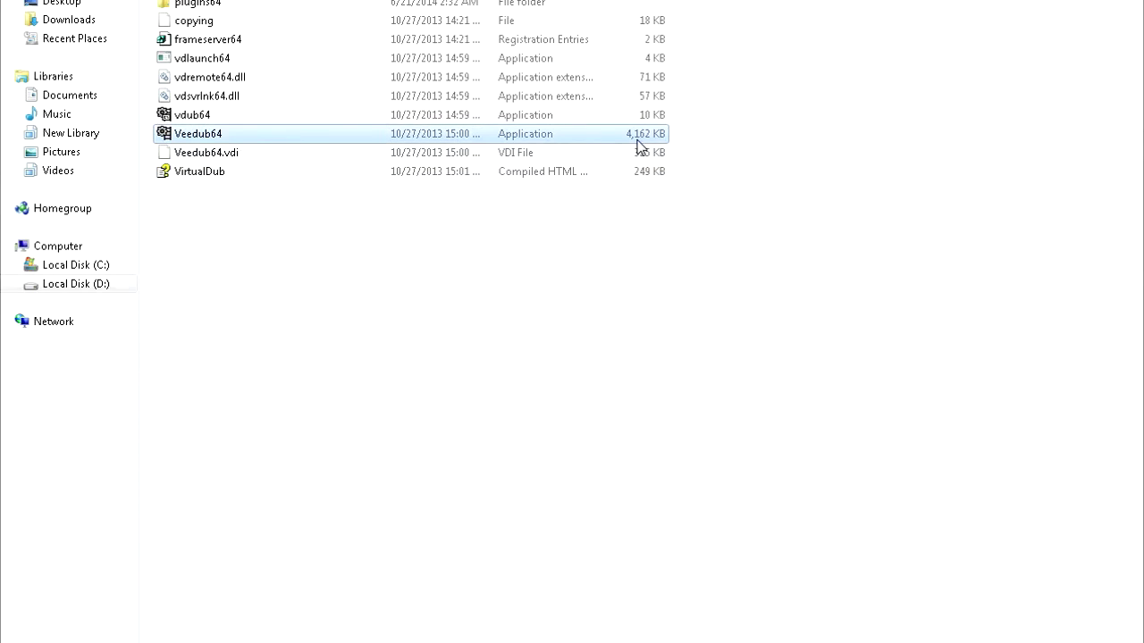
double_click(582, 138)
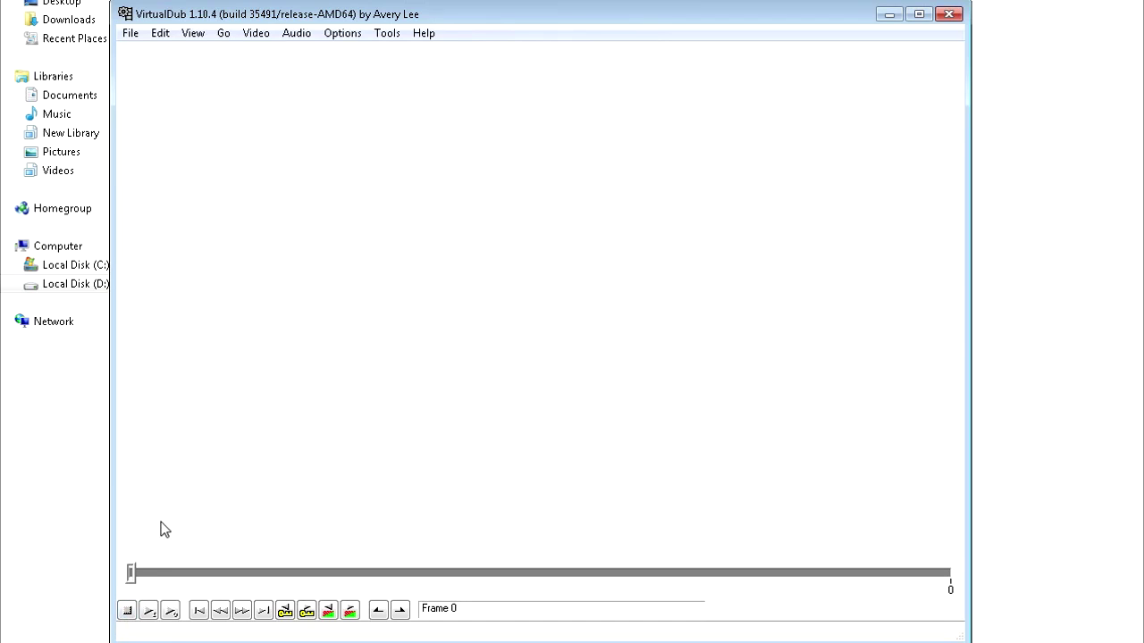
left_click(134, 38)
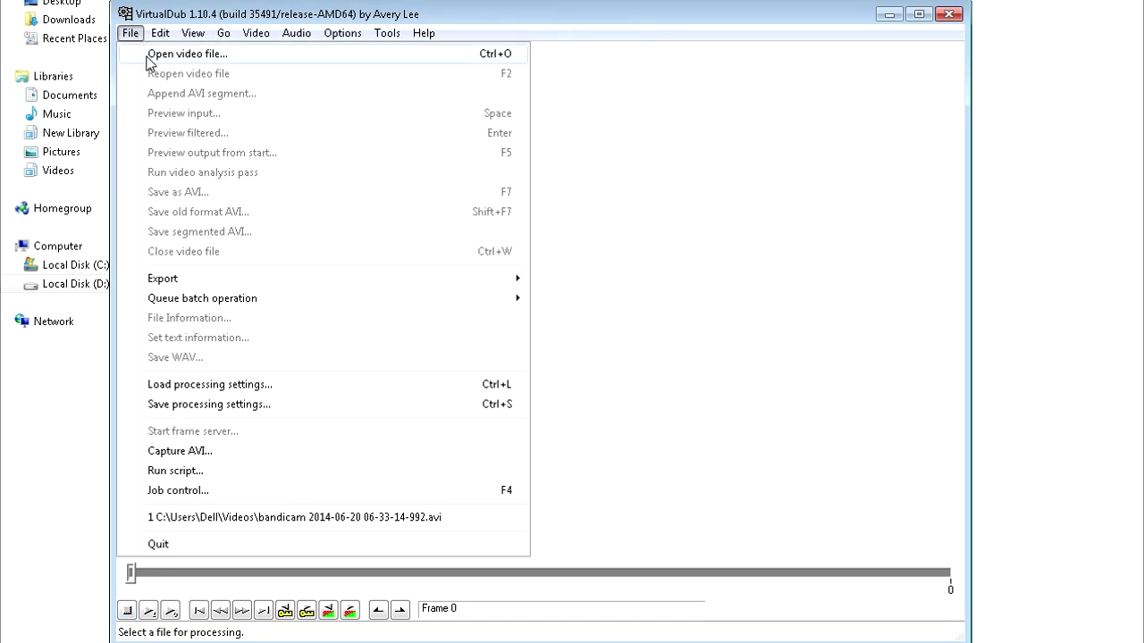
left_click(150, 55)
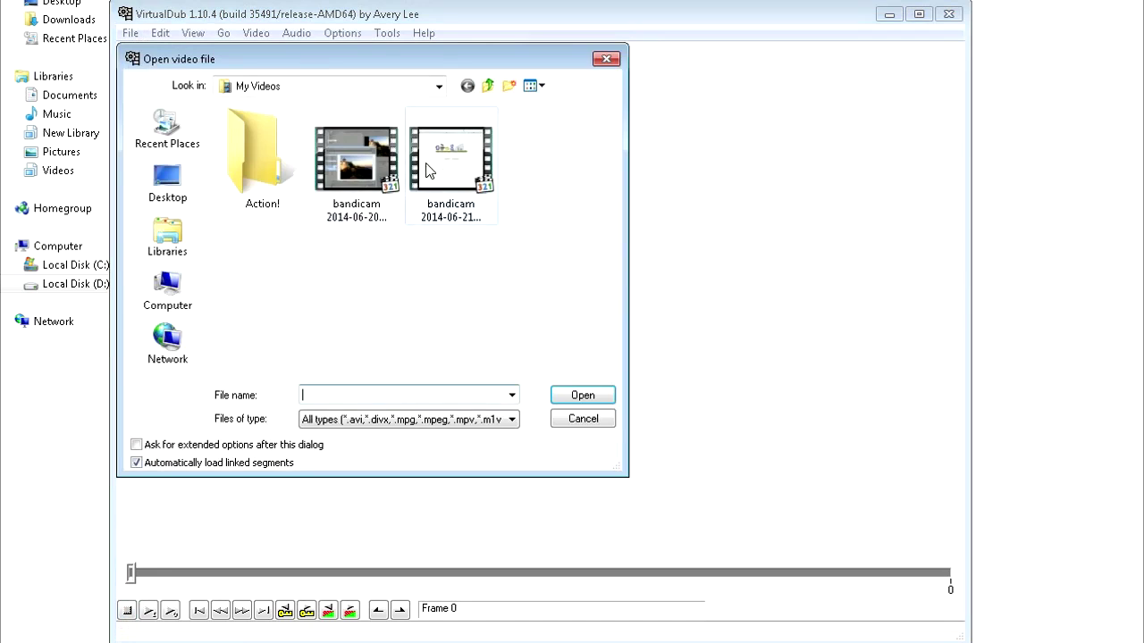
double_click(359, 143)
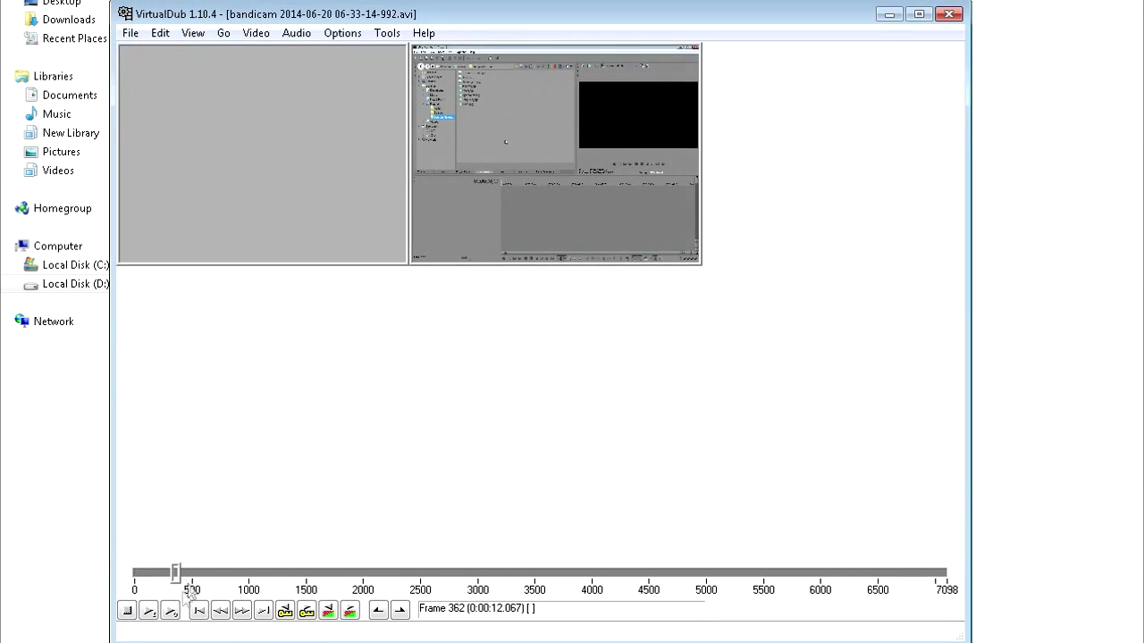
left_click(170, 611)
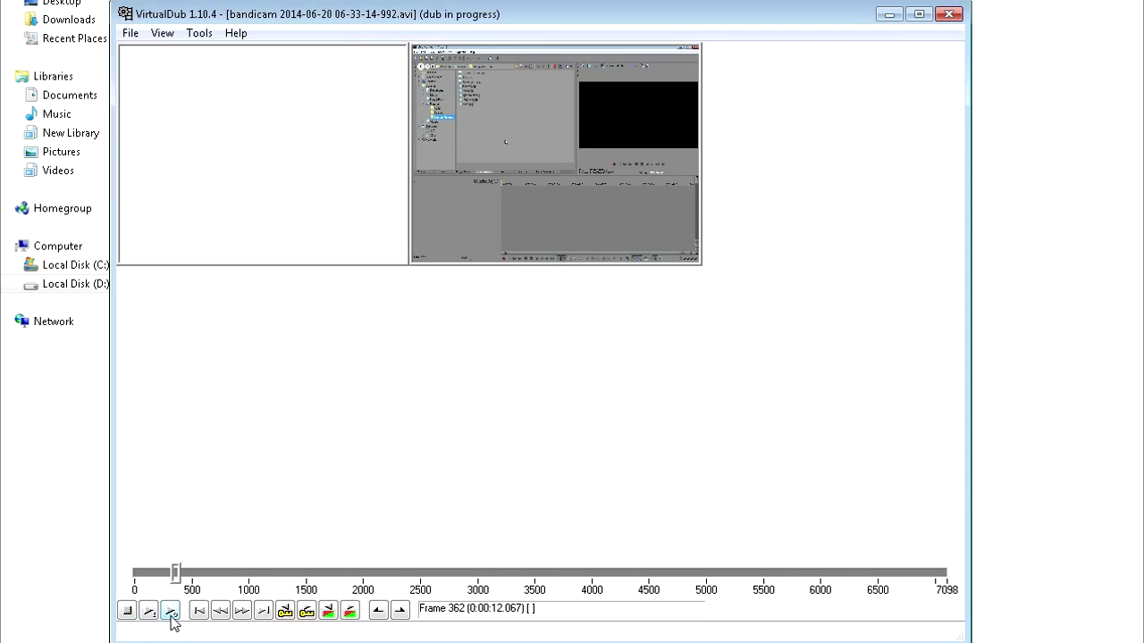
Stop playback and scrub the timeline to frame 479.
left_click(127, 611)
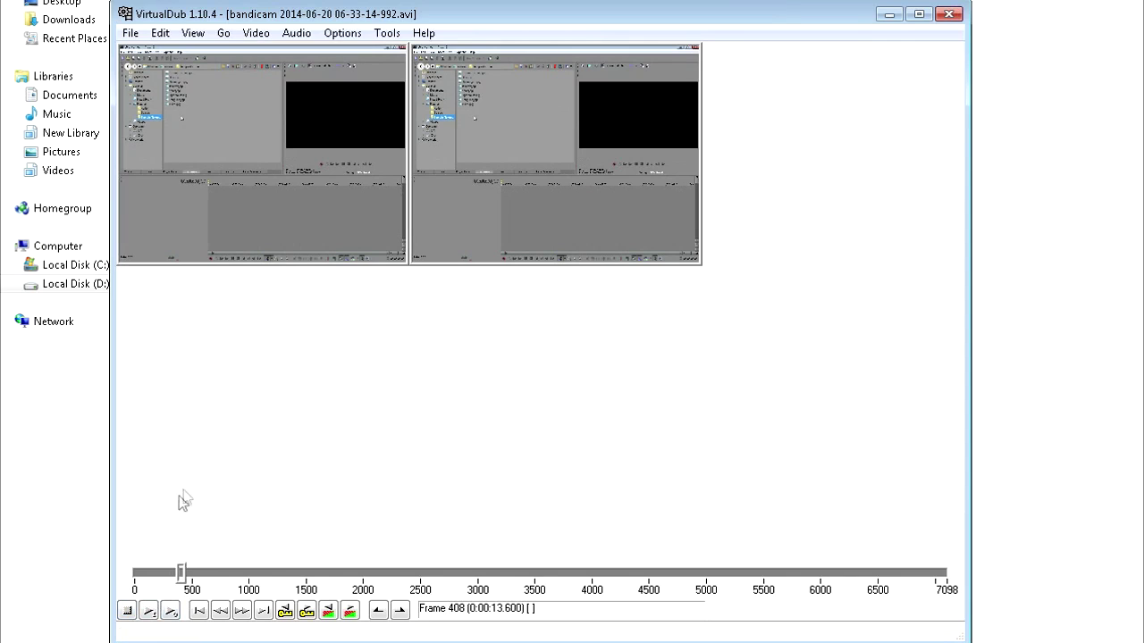
mouse_move(181, 573)
left_mouse_down()
mouse_move(412, 579)
mouse_move(189, 575)
left_mouse_up()
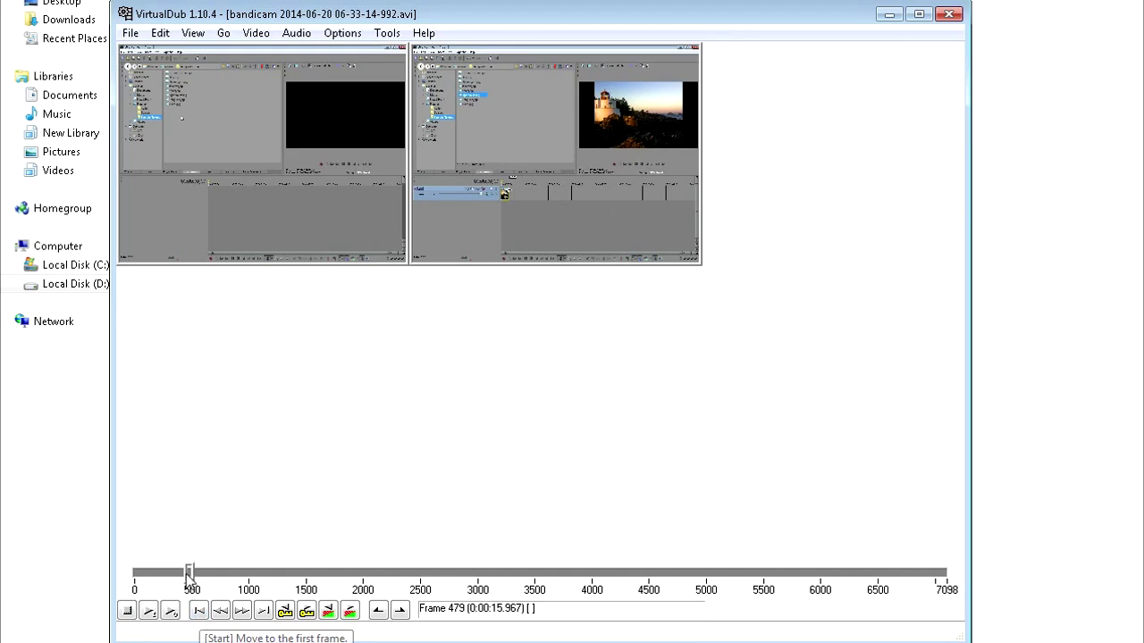
From the first frame, step forward four frames, back two, then jump to frame 7098.
left_click(198, 613)
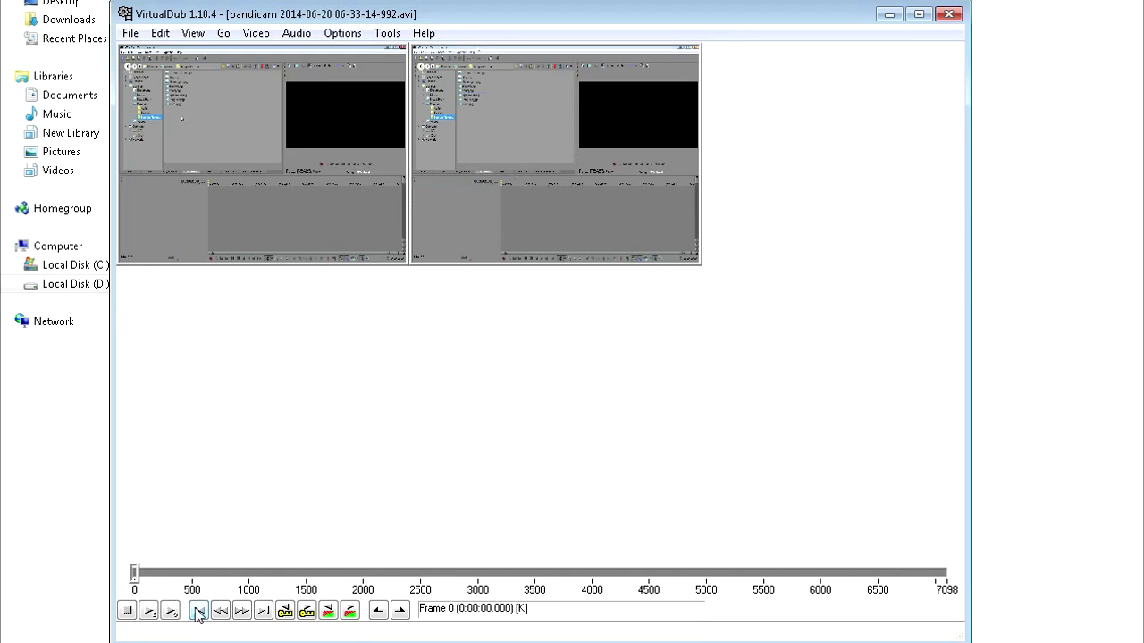
left_click(241, 613)
left_click(241, 613)
left_click(241, 613)
left_click(242, 613)
left_click(223, 615)
left_click(223, 615)
left_click(264, 611)
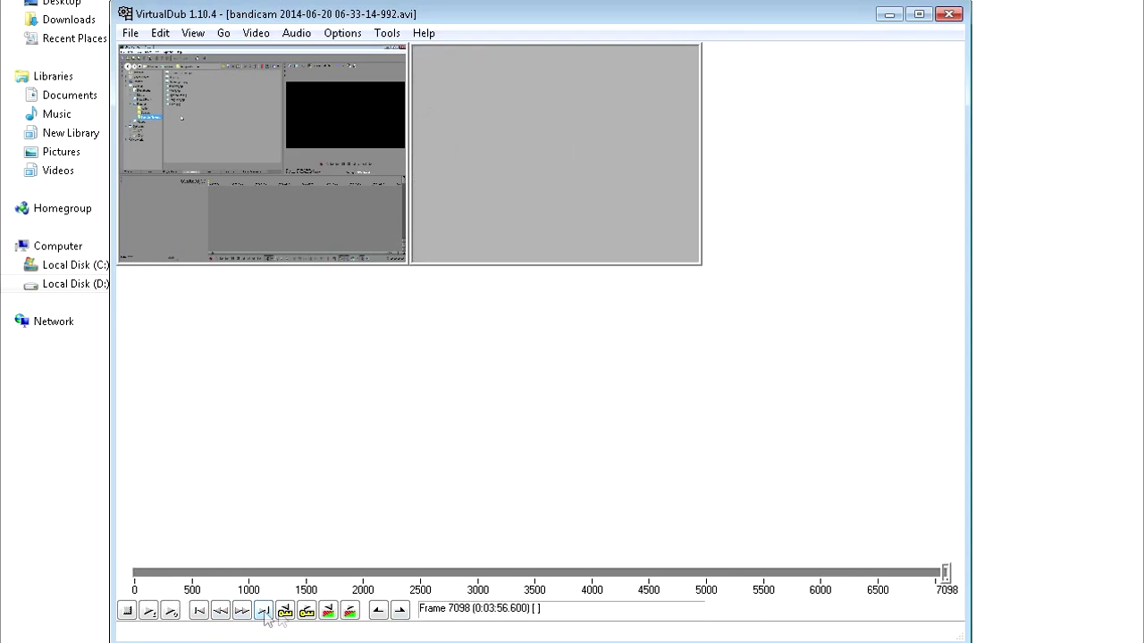
Move near frame 283, jump to keyframes 300 and 450, then return to frame 252.
left_click_drag(143, 574, 166, 573)
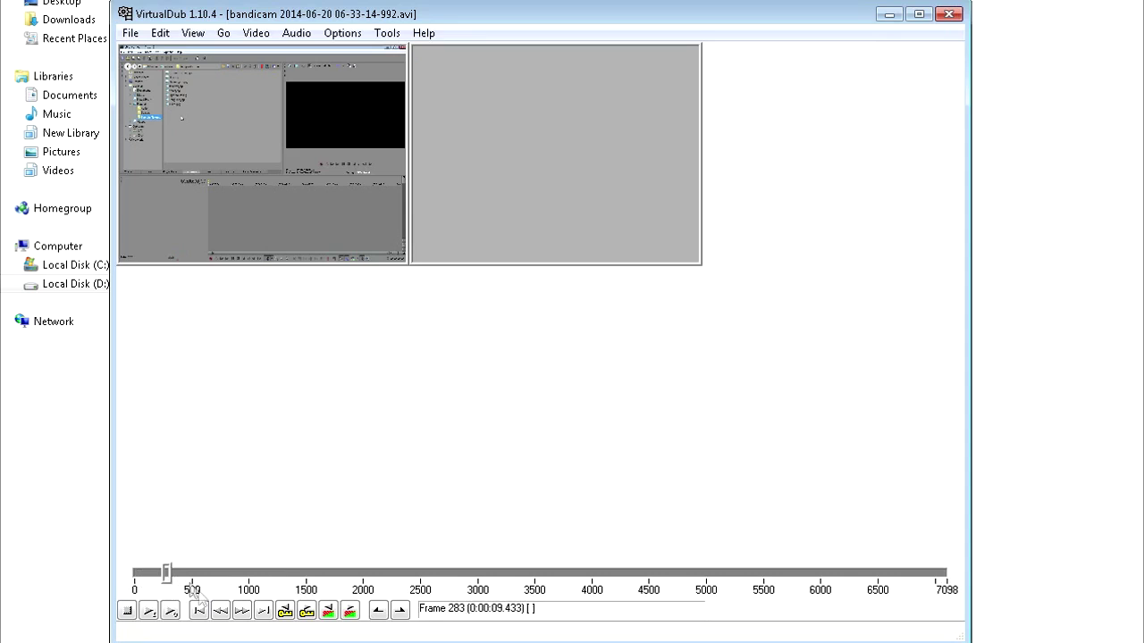
left_click(307, 615)
left_click(306, 615)
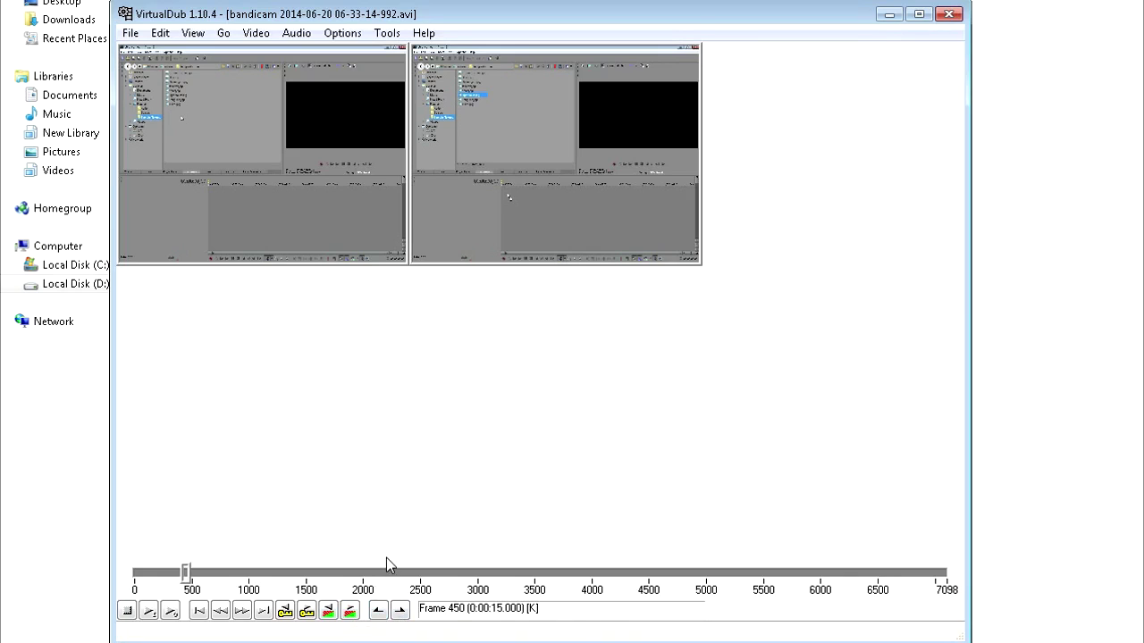
left_click(167, 580)
Set Mark in at frame 252 and Mark out at frame 747, ending at frame 275.
left_click(377, 611)
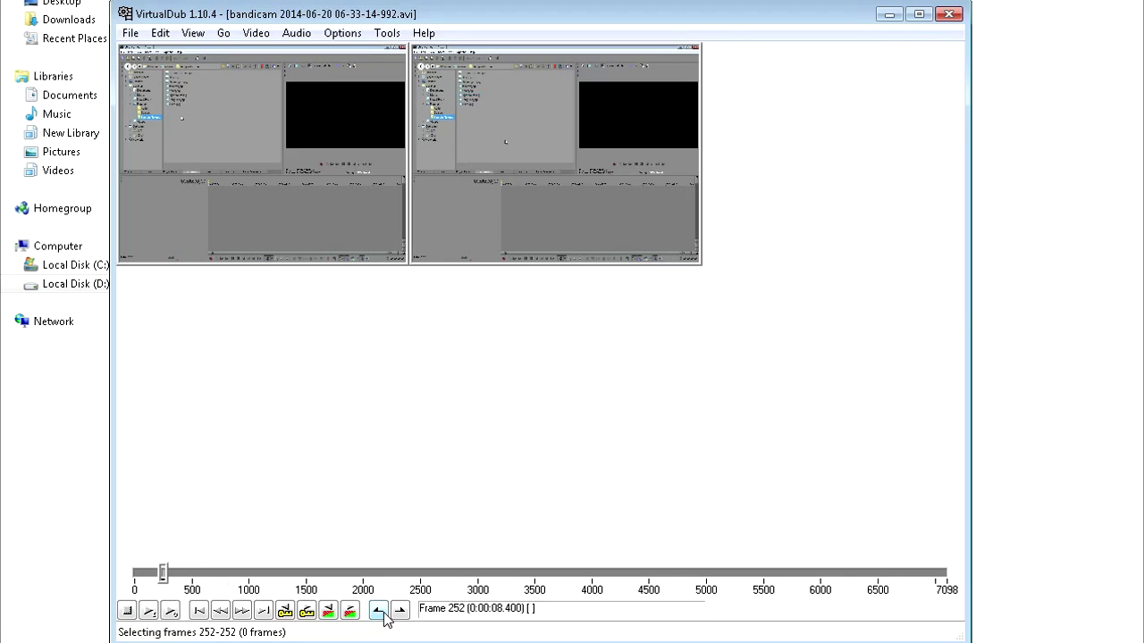
left_click_drag(163, 573, 219, 573)
left_click(400, 611)
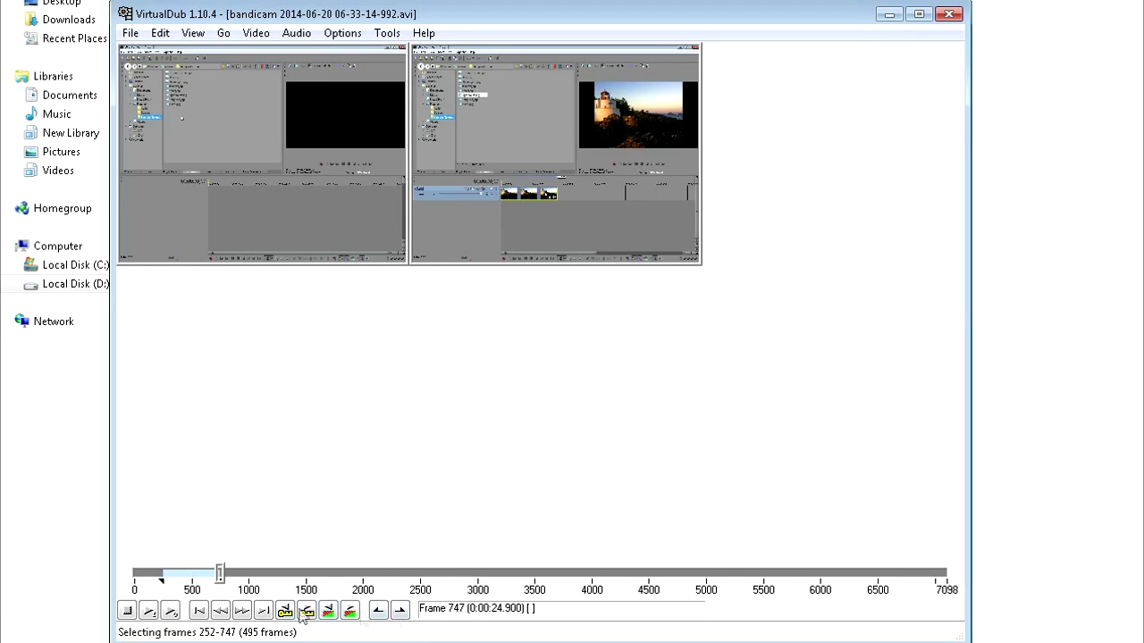
left_click_drag(219, 572, 271, 572)
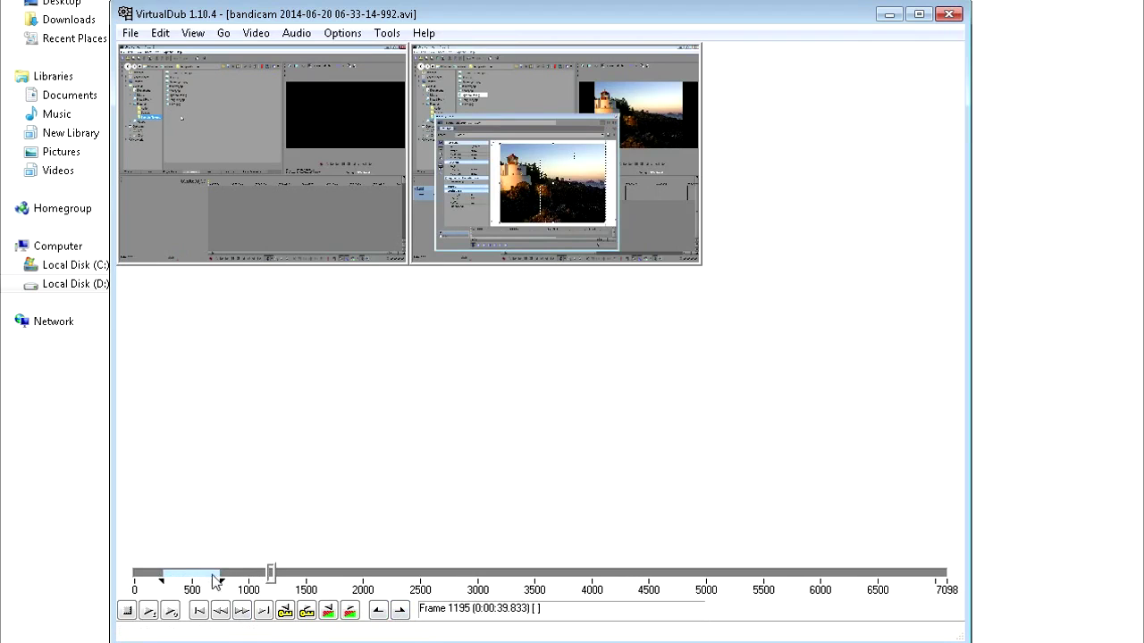
left_click(130, 33)
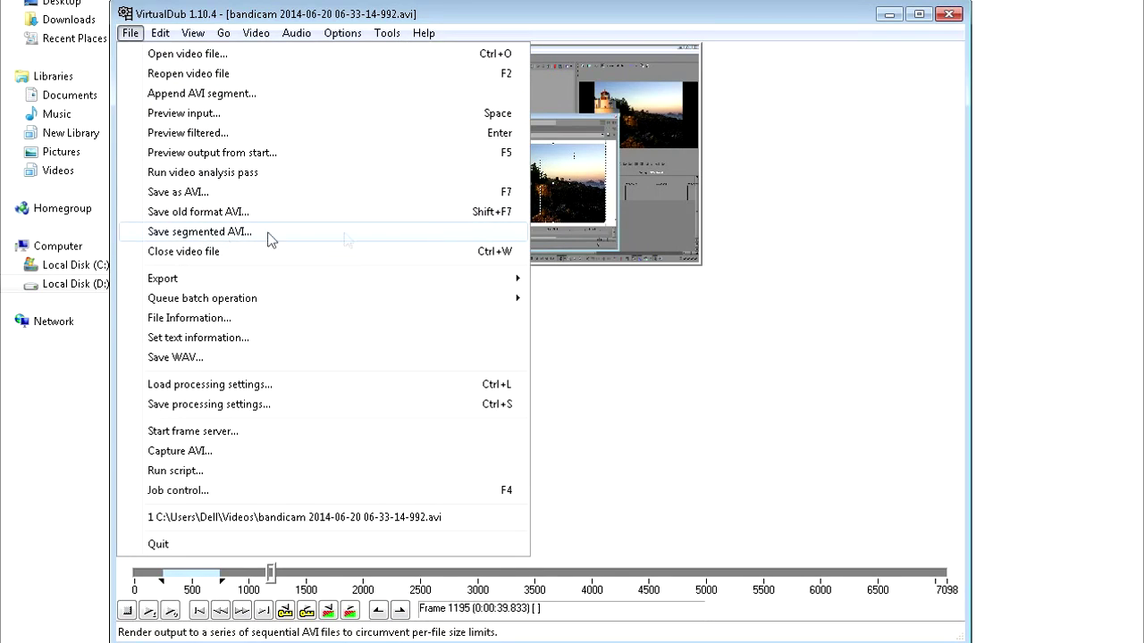
key("Escape")
left_click(165, 574)
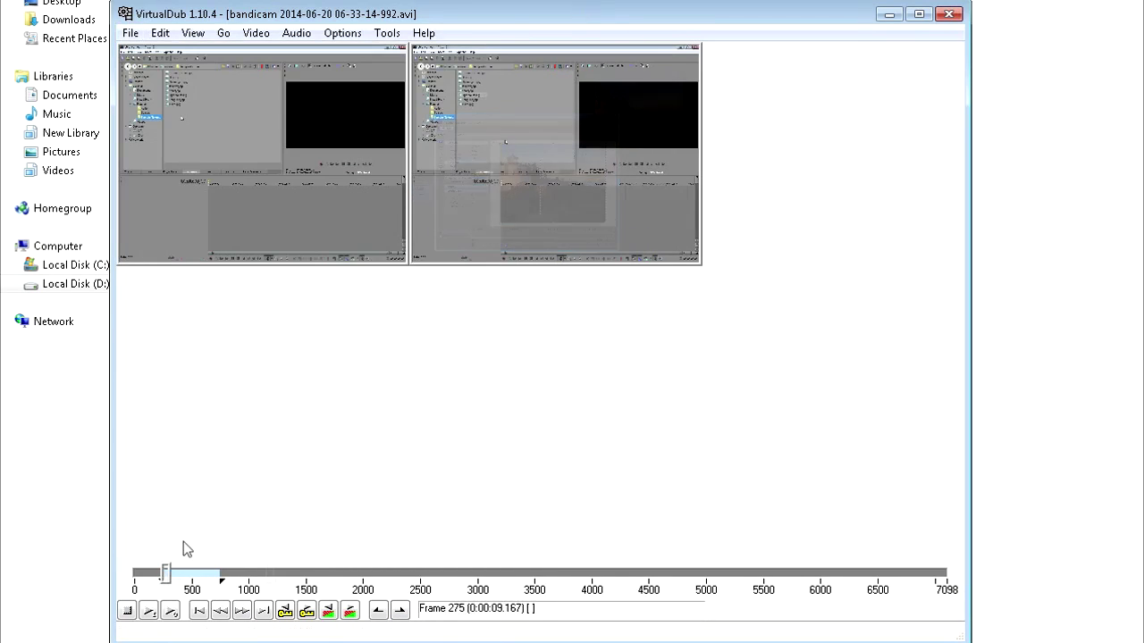
left_click(131, 33)
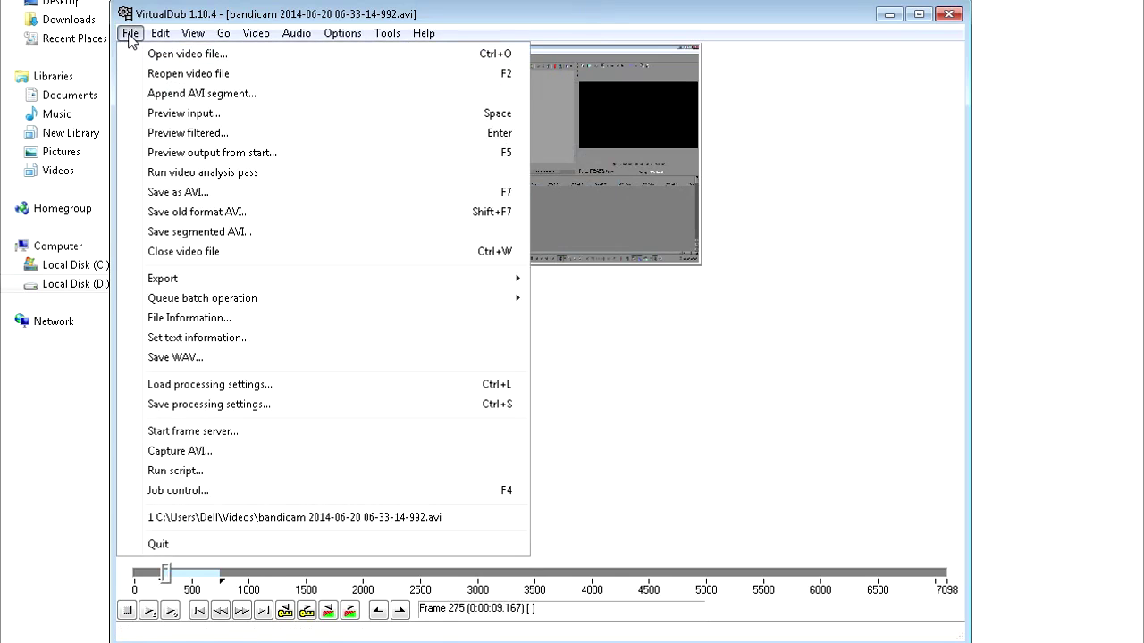
left_click(153, 55)
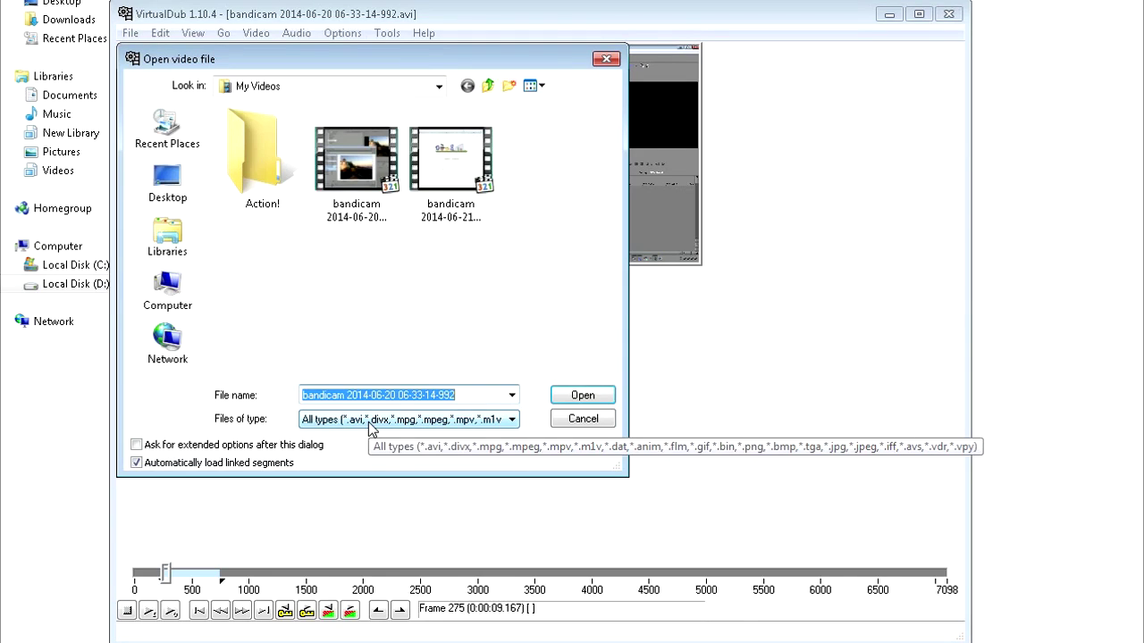
left_click(576, 420)
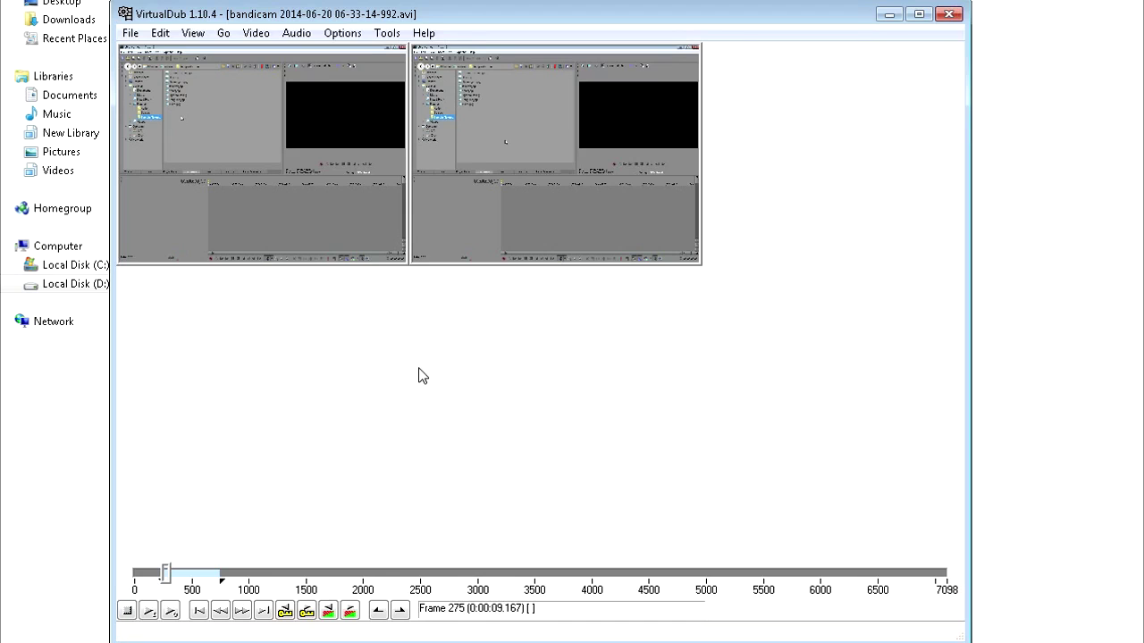
left_click(131, 33)
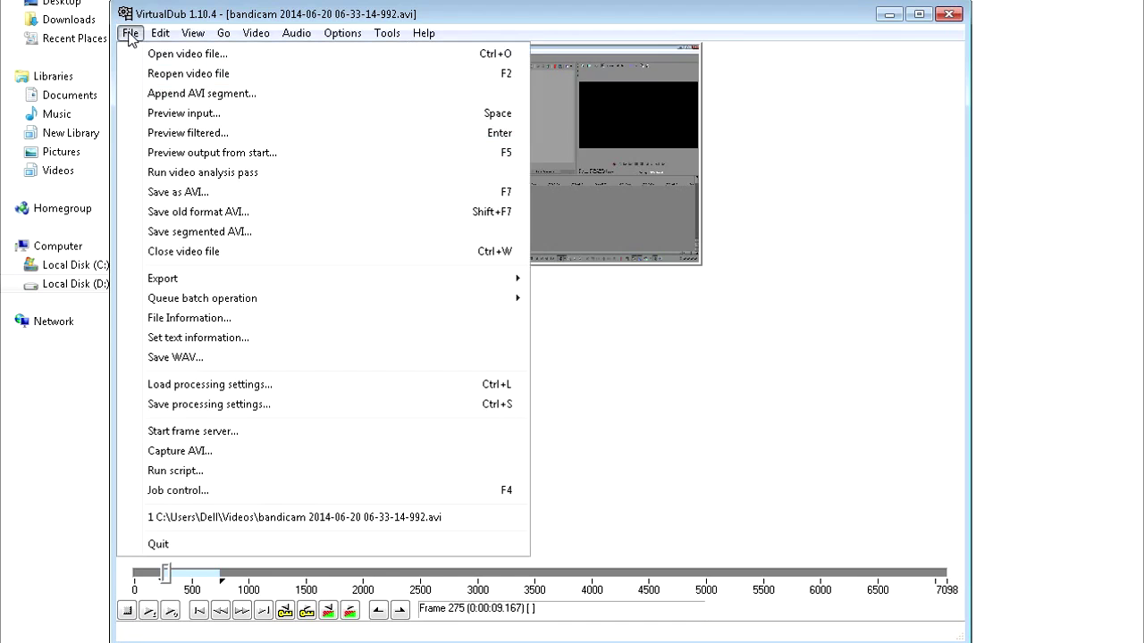
left_click(154, 55)
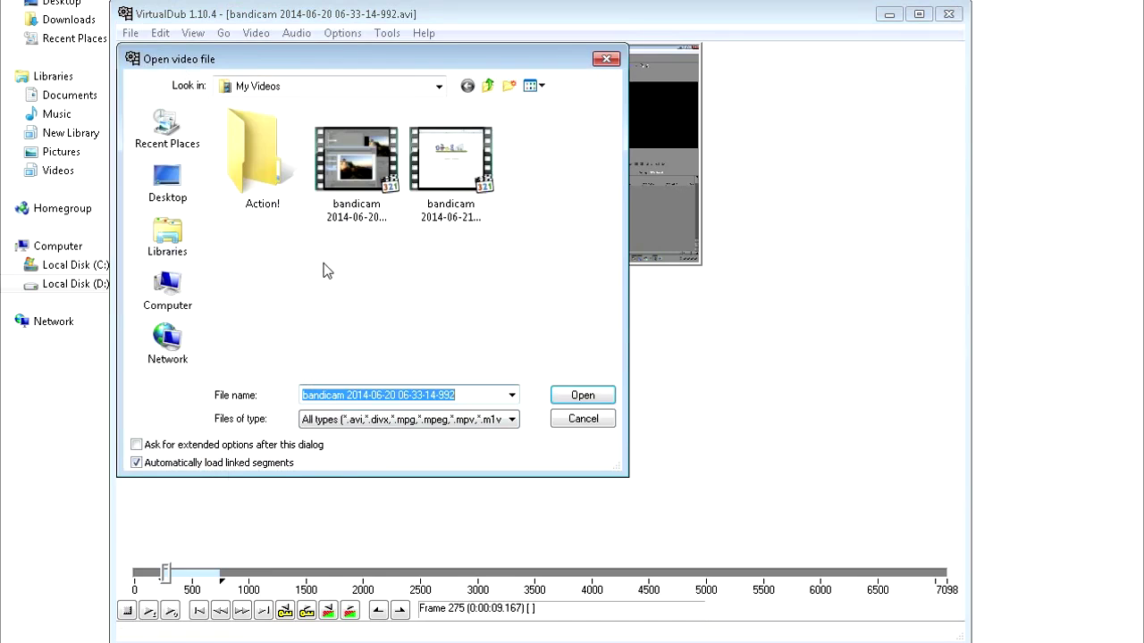
left_click(349, 158)
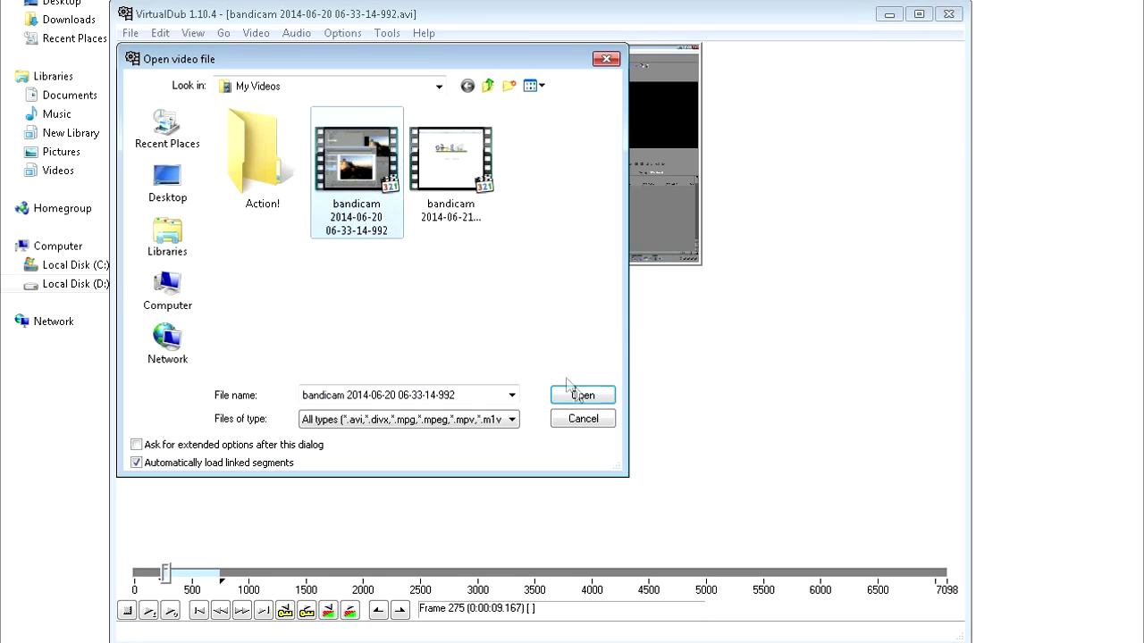
left_click(576, 420)
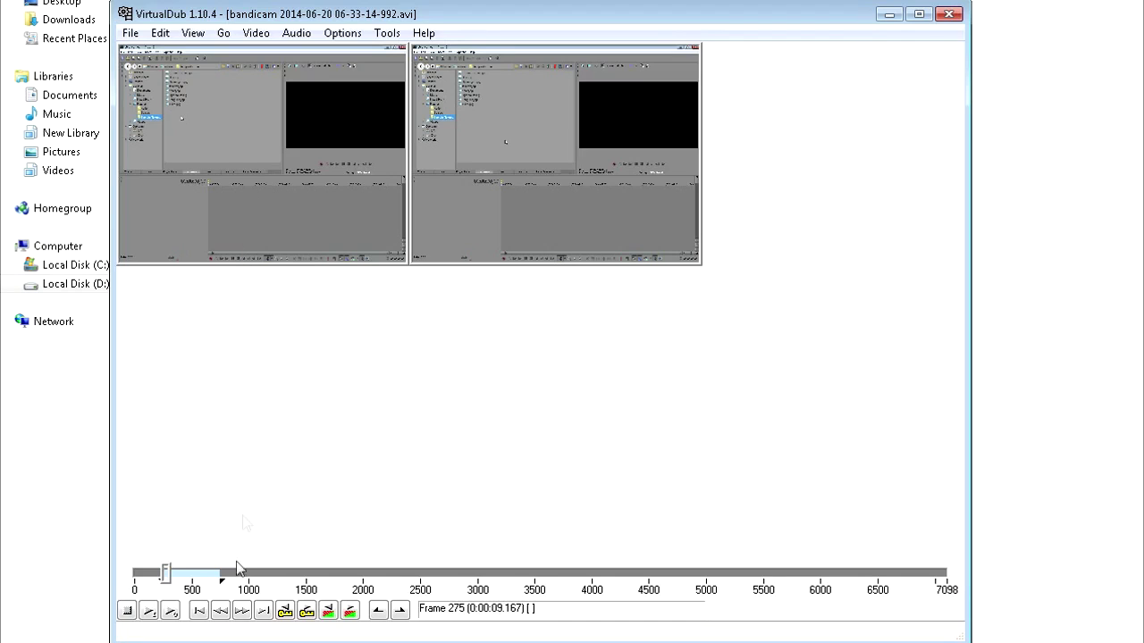
left_click(130, 33)
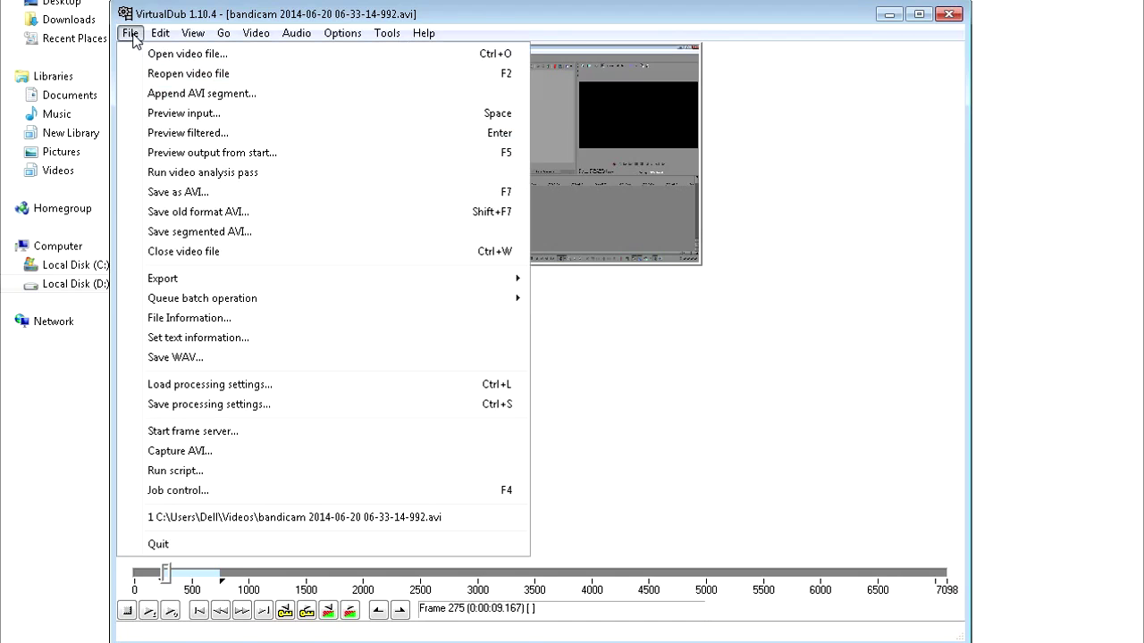
left_click(424, 33)
left_click(469, 13)
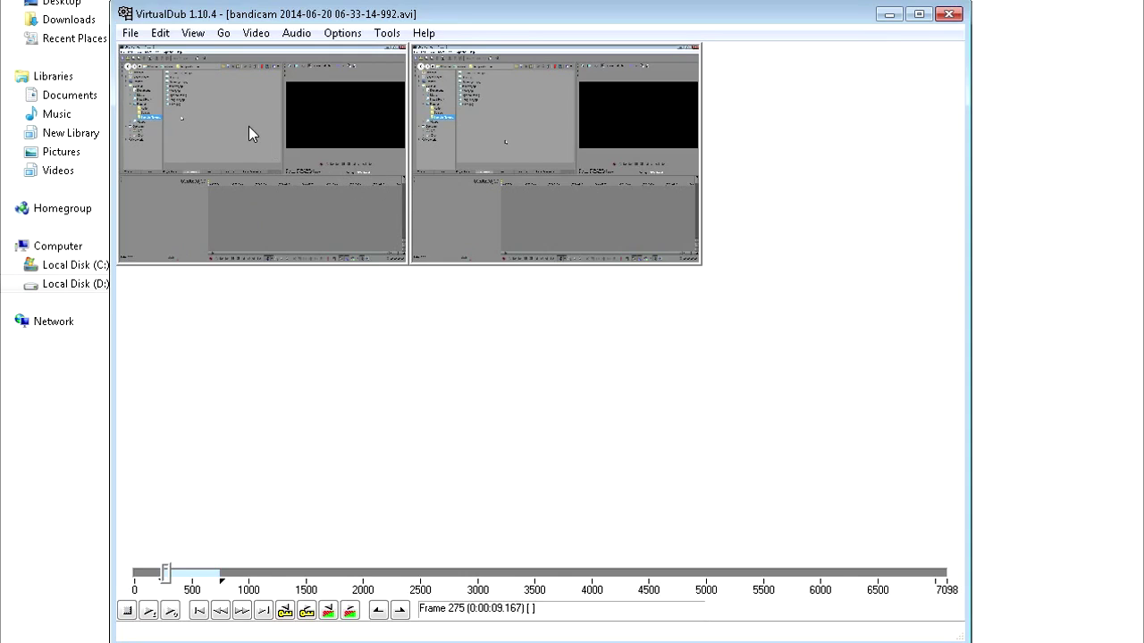
Choose Xvid MPEG-4 Codec for video, changing its target bitrate from 700 to 1024 kbps.
left_click(255, 33)
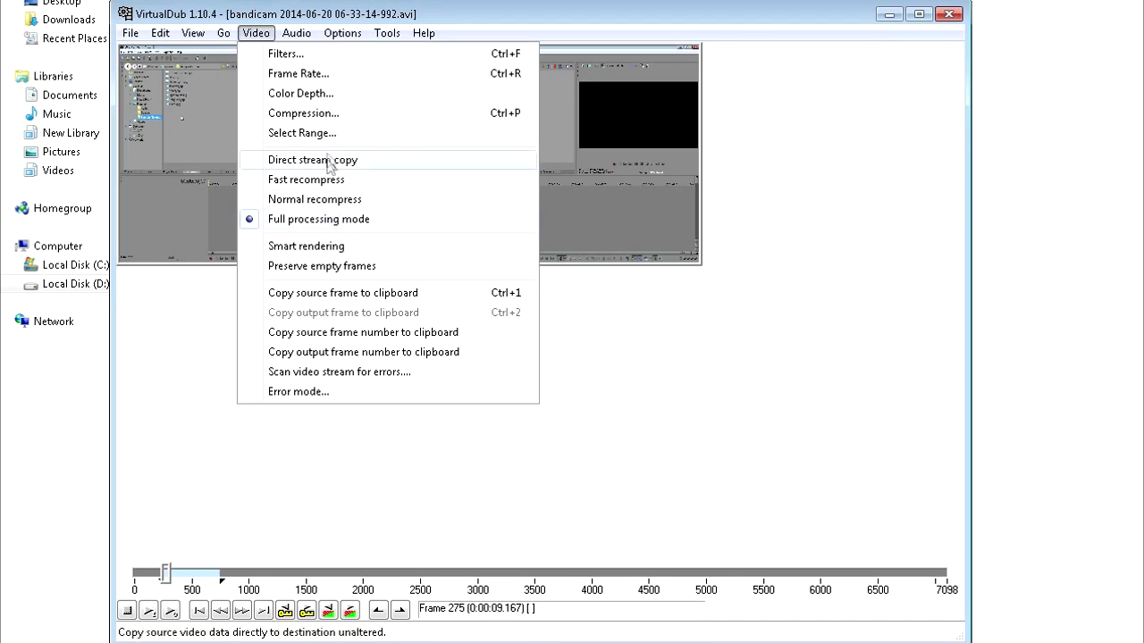
left_click(304, 113)
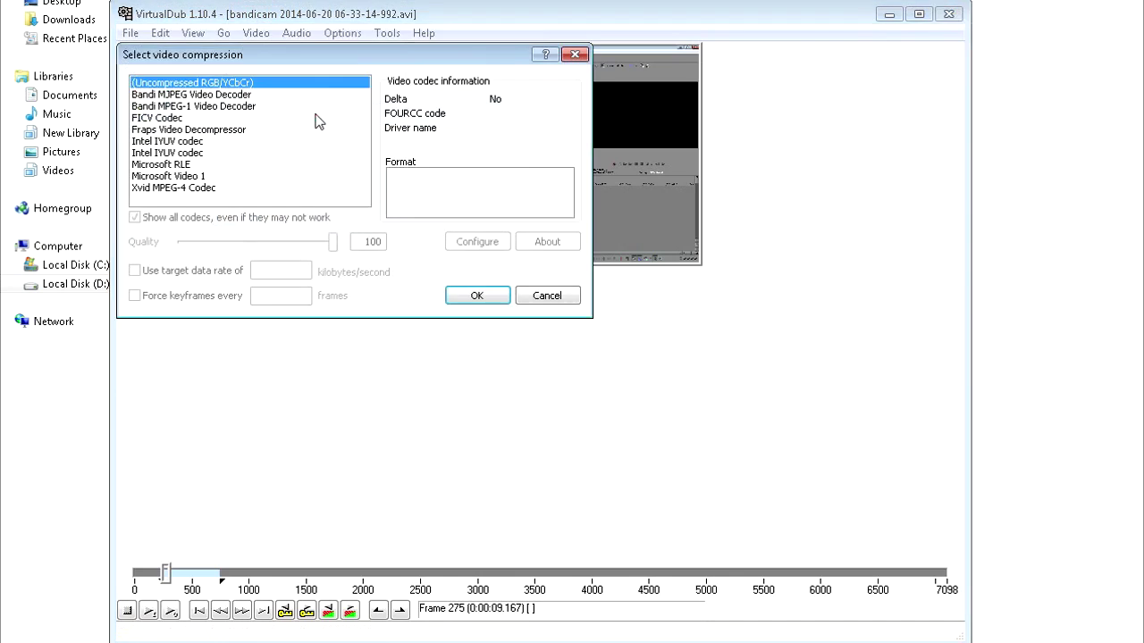
left_click(207, 189)
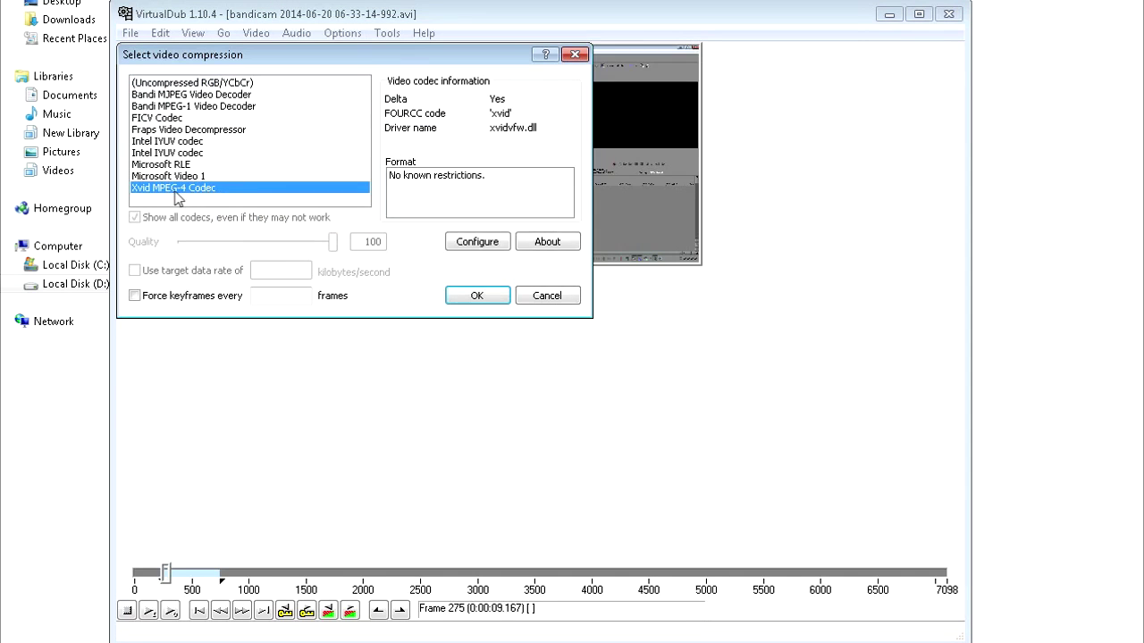
left_click(476, 243)
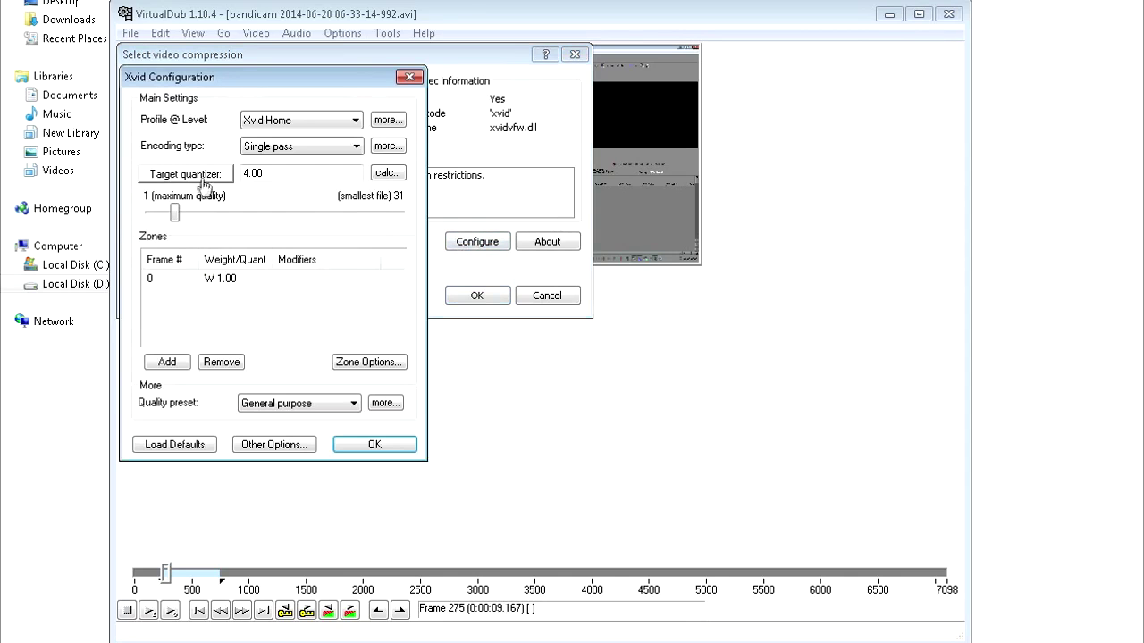
left_click(215, 175)
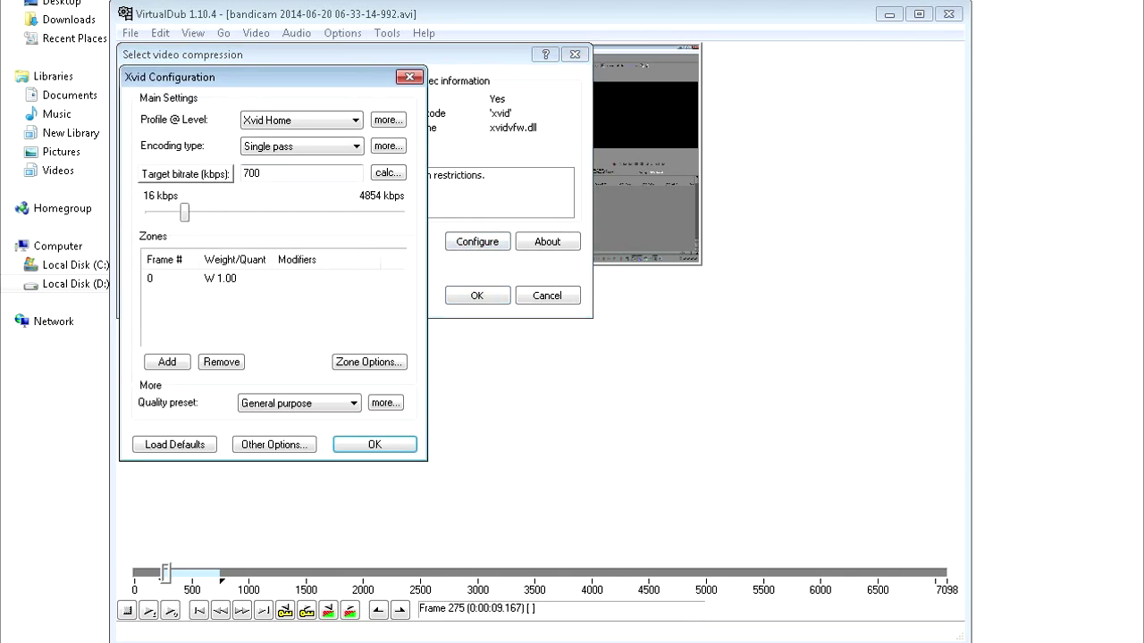
double_click(252, 173)
type("1024")
left_click(370, 443)
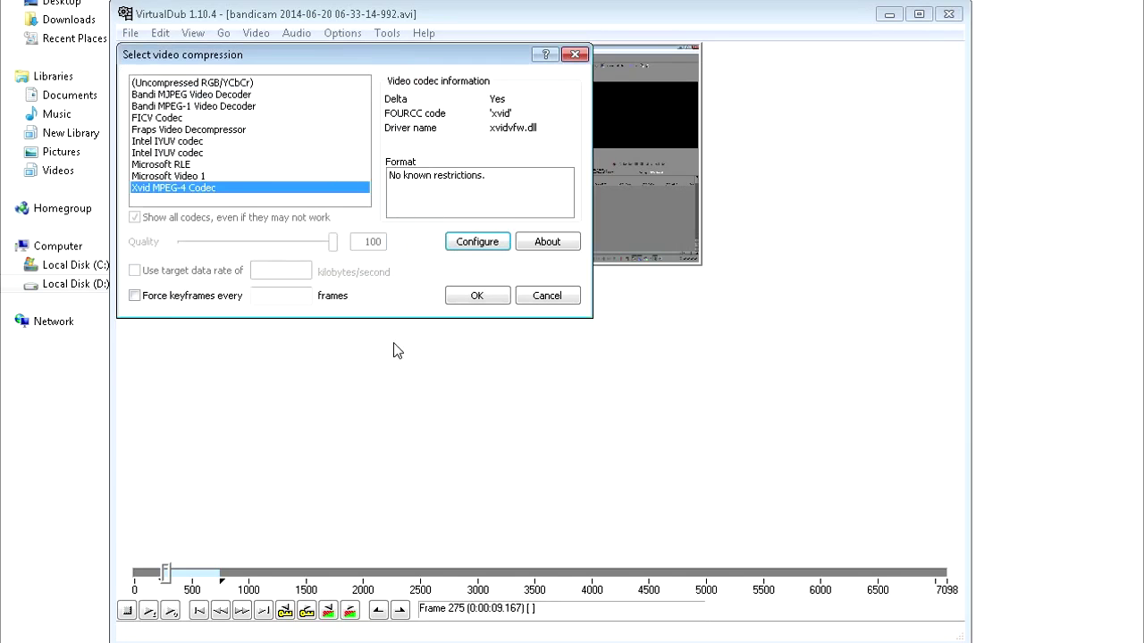
left_click(452, 293)
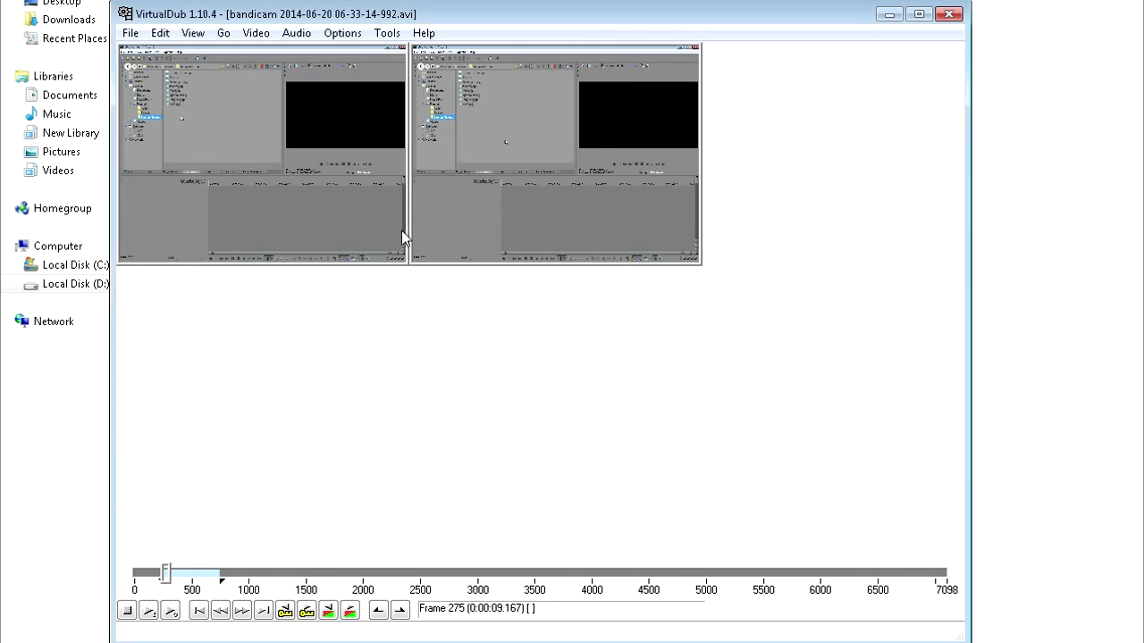
Switch audio to Full processing mode and keep No compression (PCM).
left_click(295, 36)
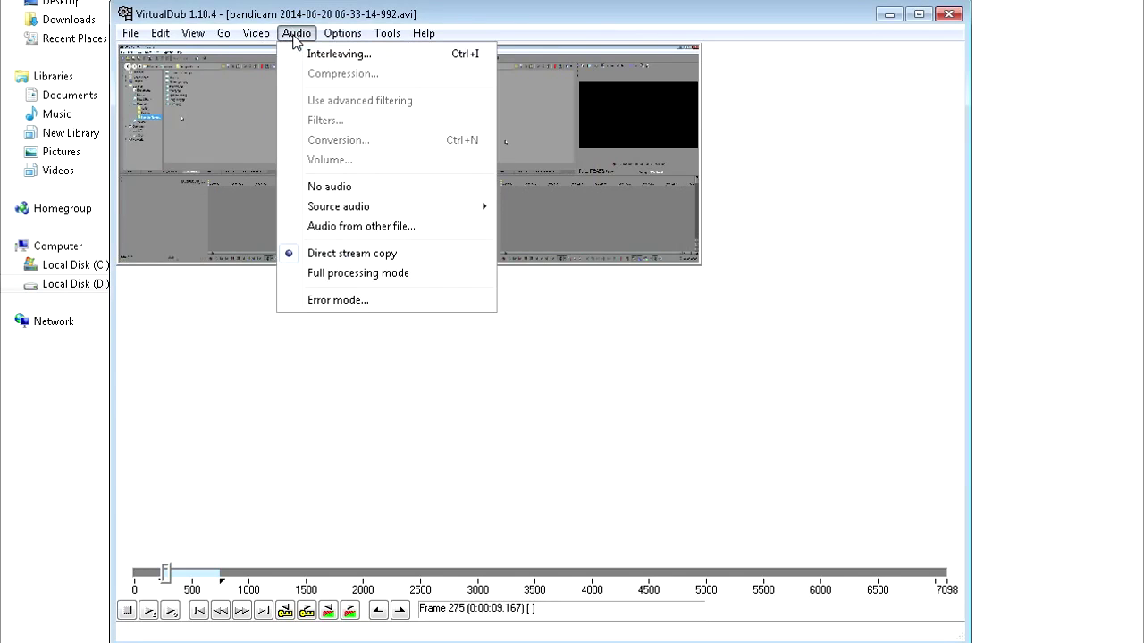
left_click(340, 272)
left_click(298, 34)
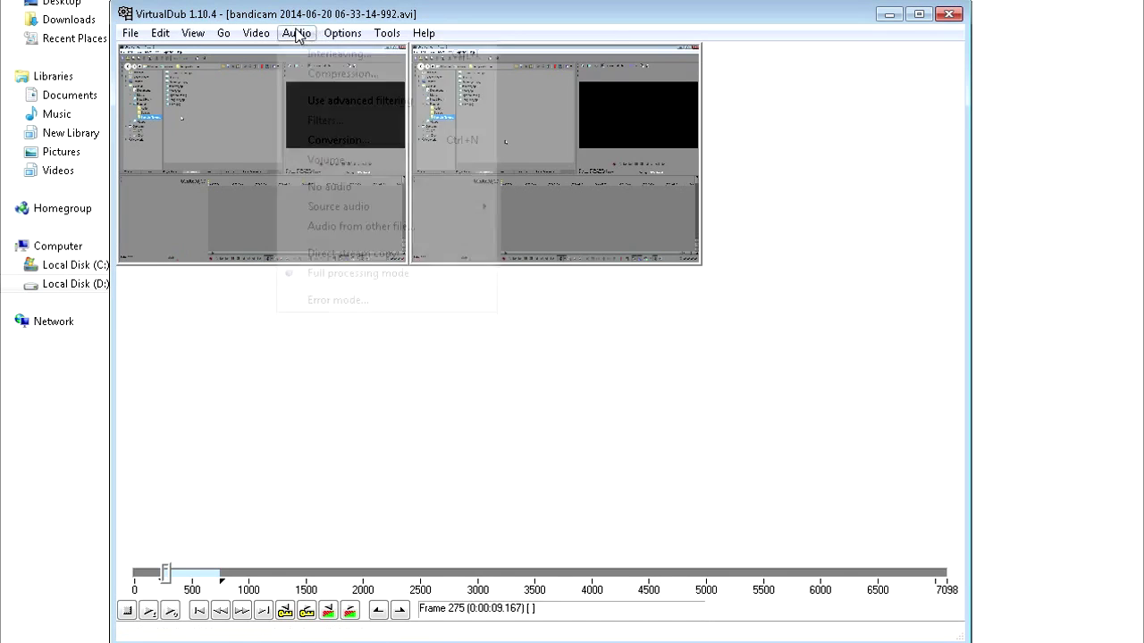
left_click(329, 76)
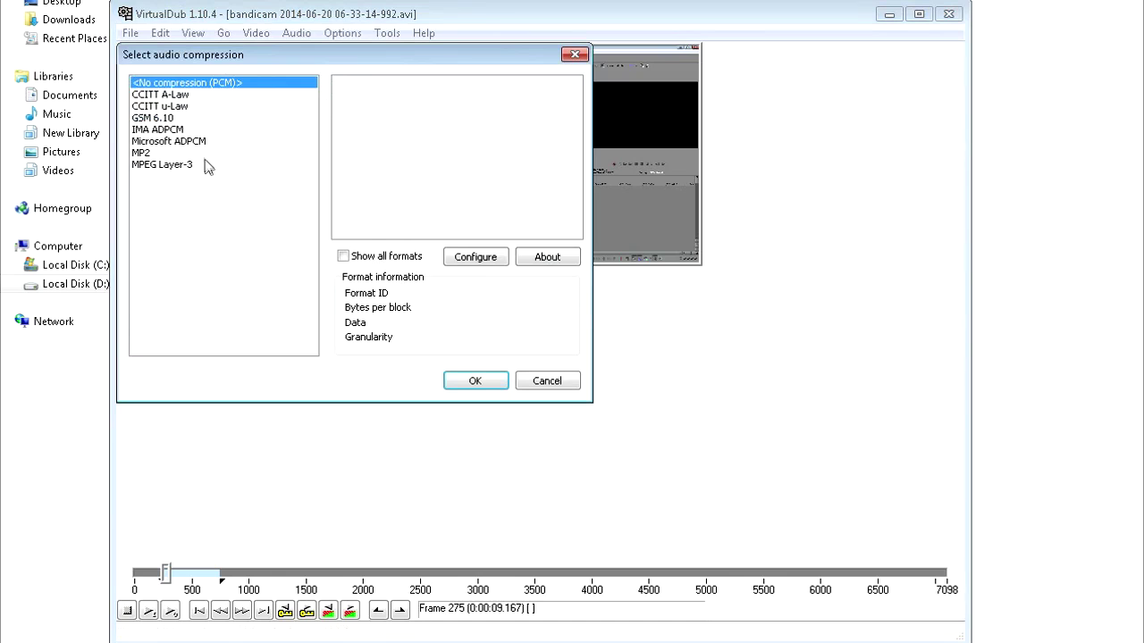
key("Return")
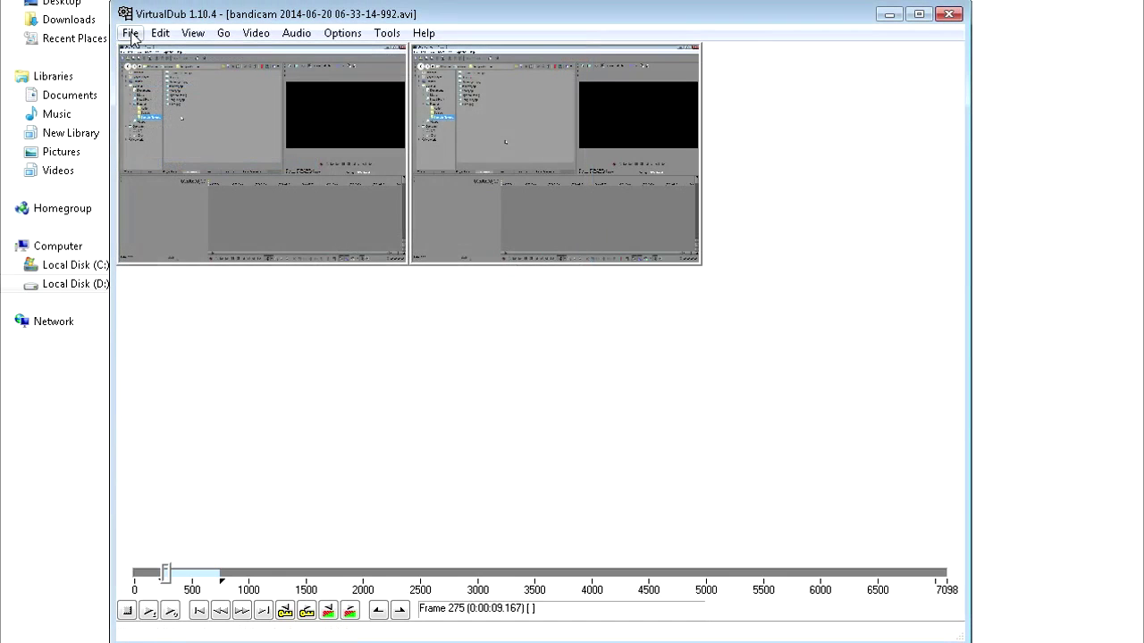
left_click(131, 34)
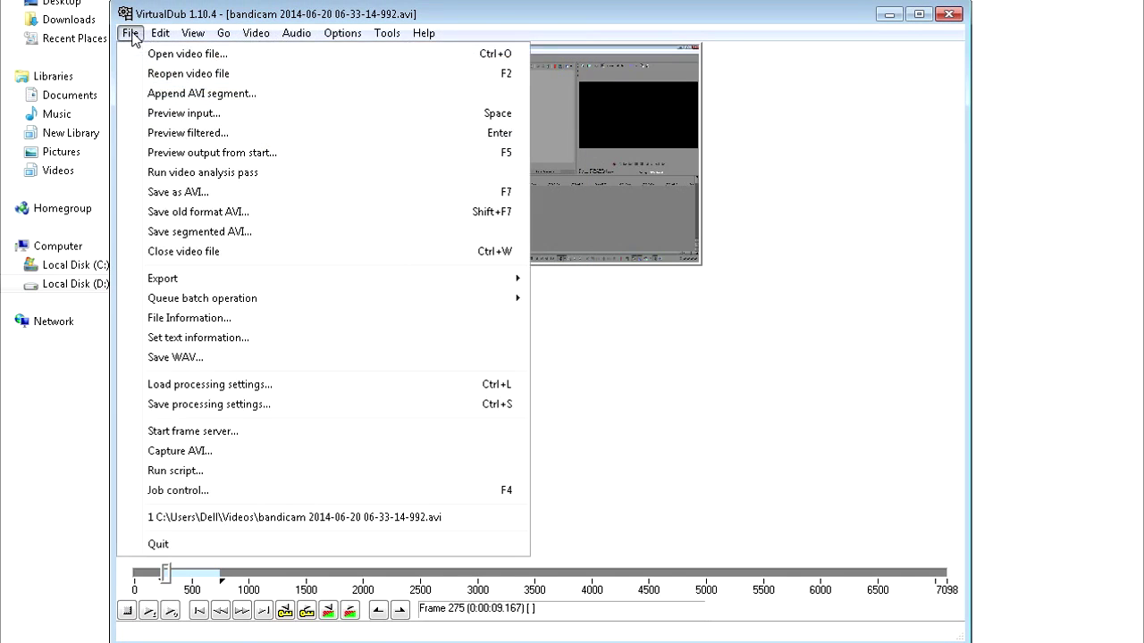
left_click(170, 193)
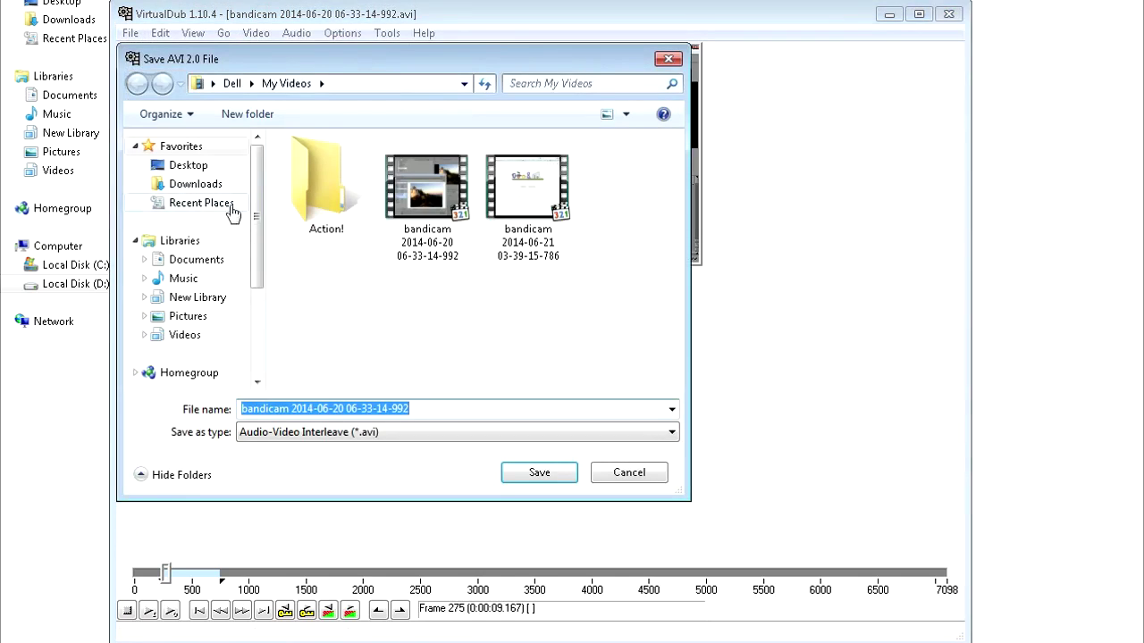
left_click(438, 412)
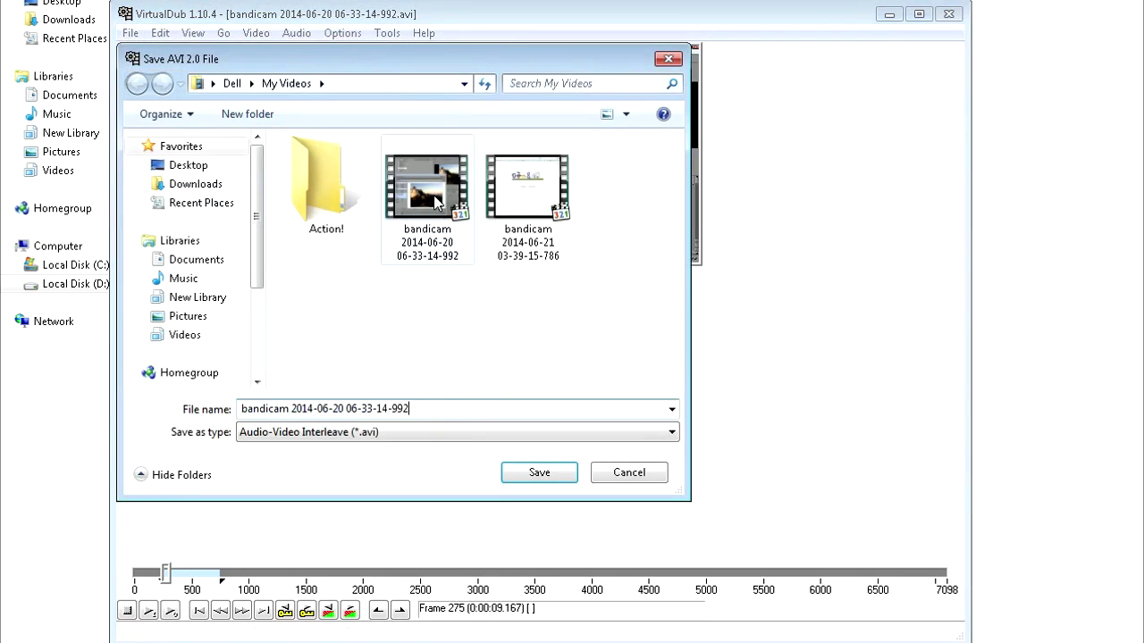
mouse_move(437, 204)
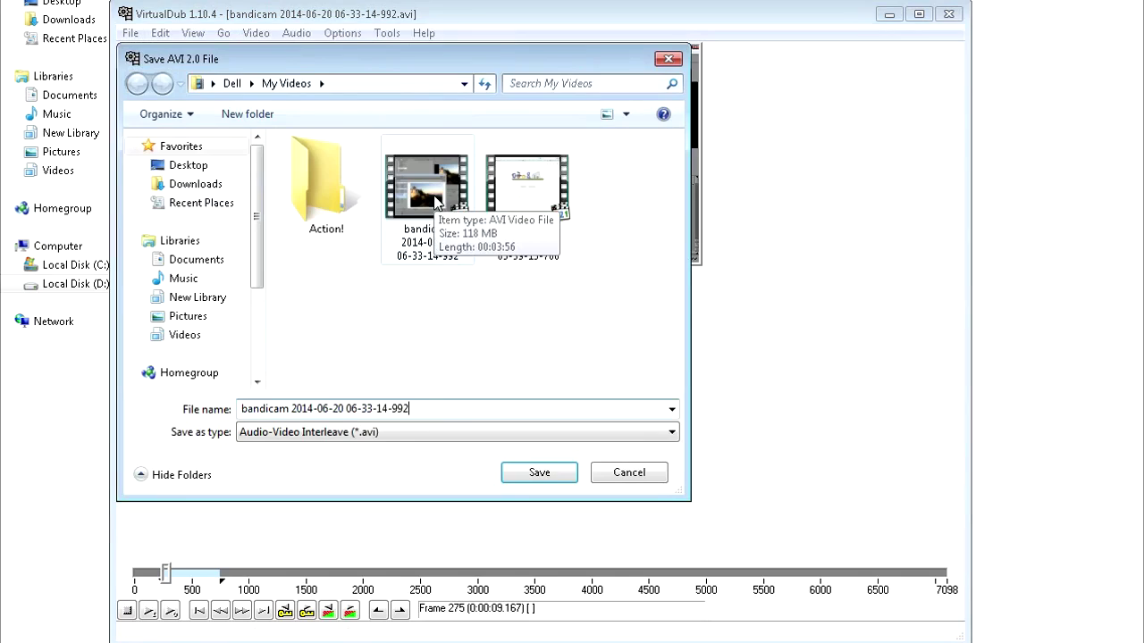